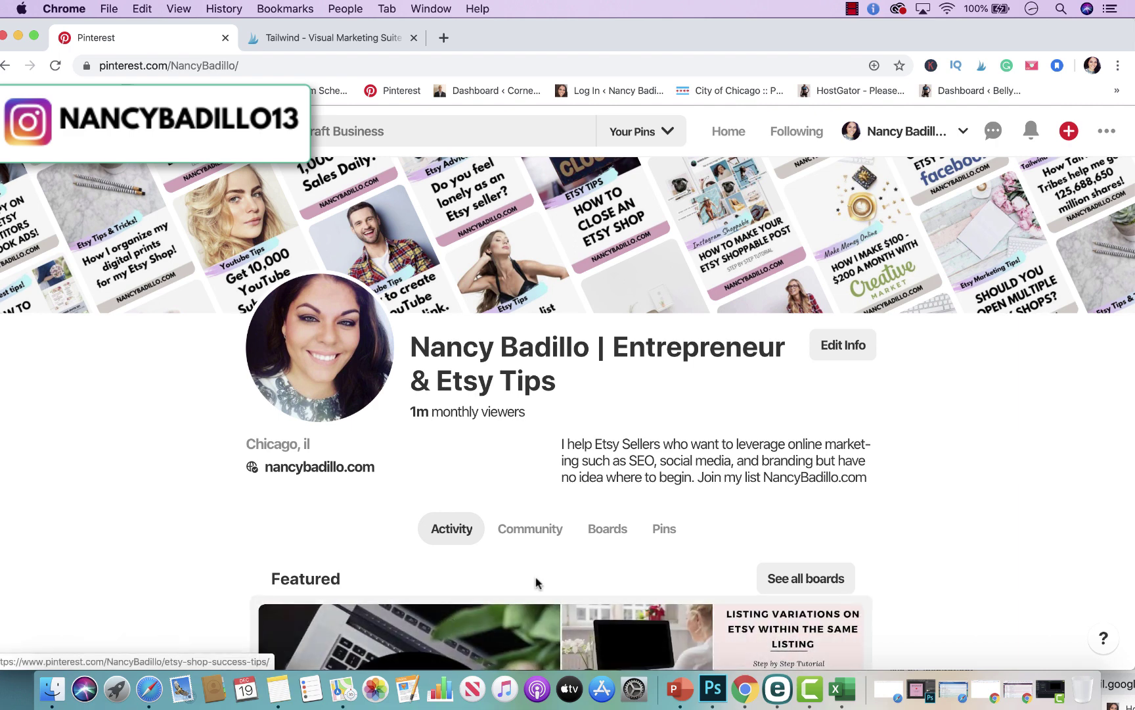
Step: Open the Etsy Group Boards board from the profile's boards and review its rules and sections
click(607, 531)
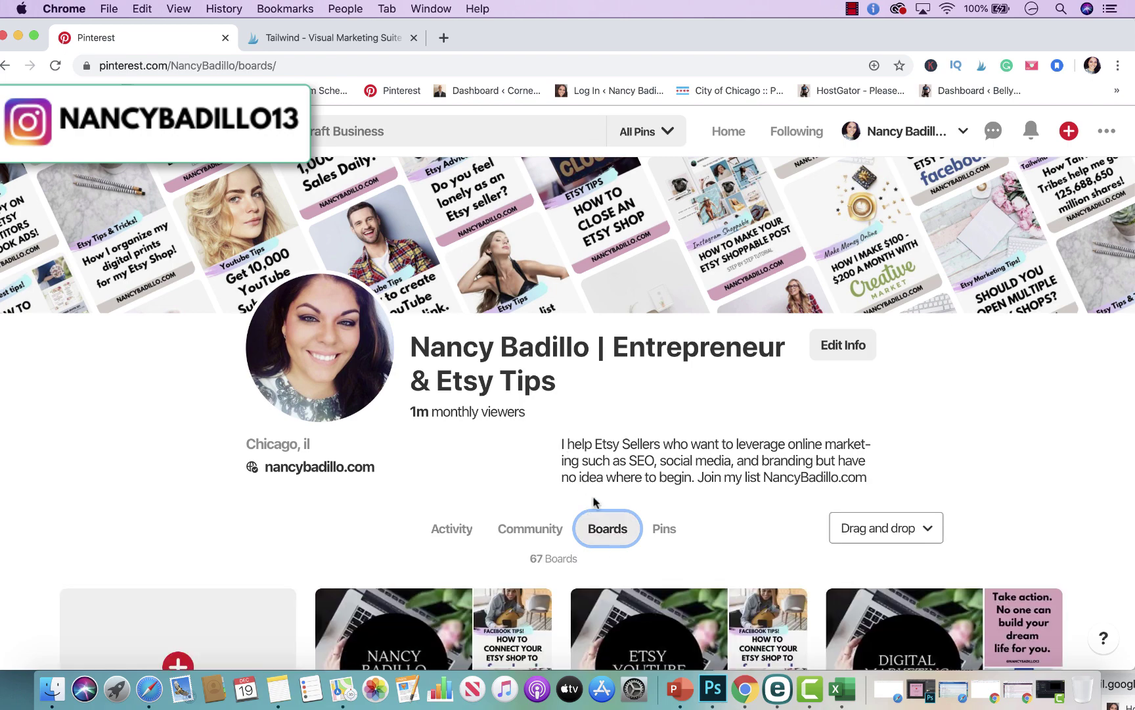
scroll(611, 420, down, 3)
scroll(608, 382, down, 3)
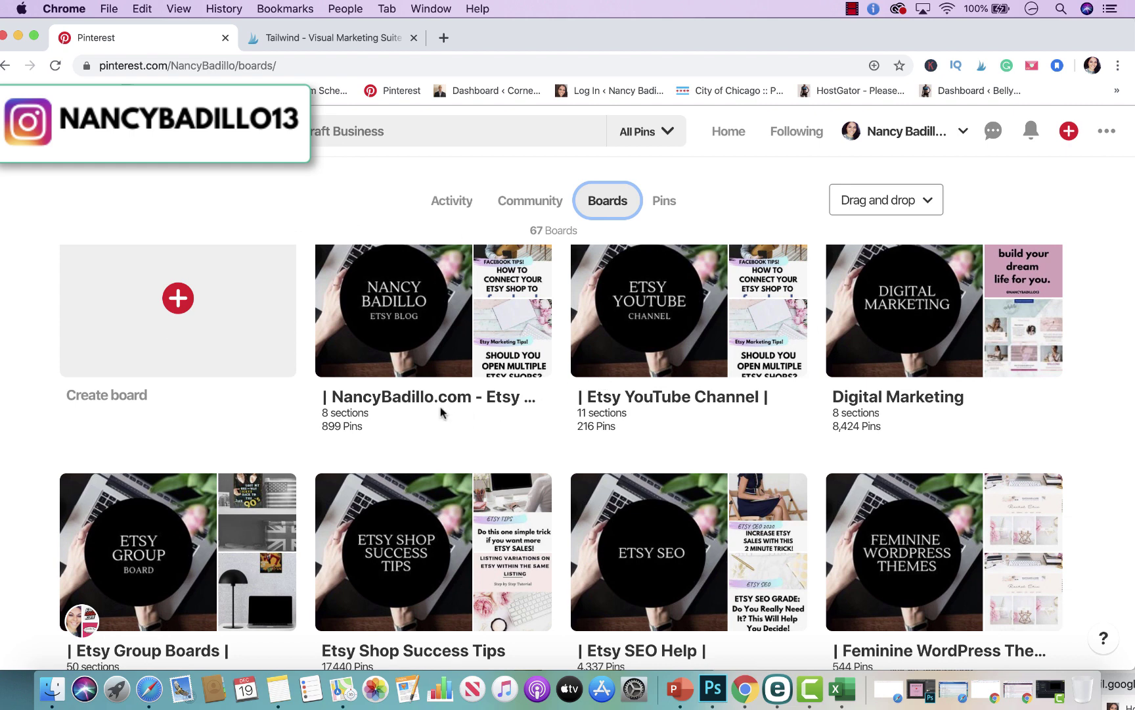
click(147, 564)
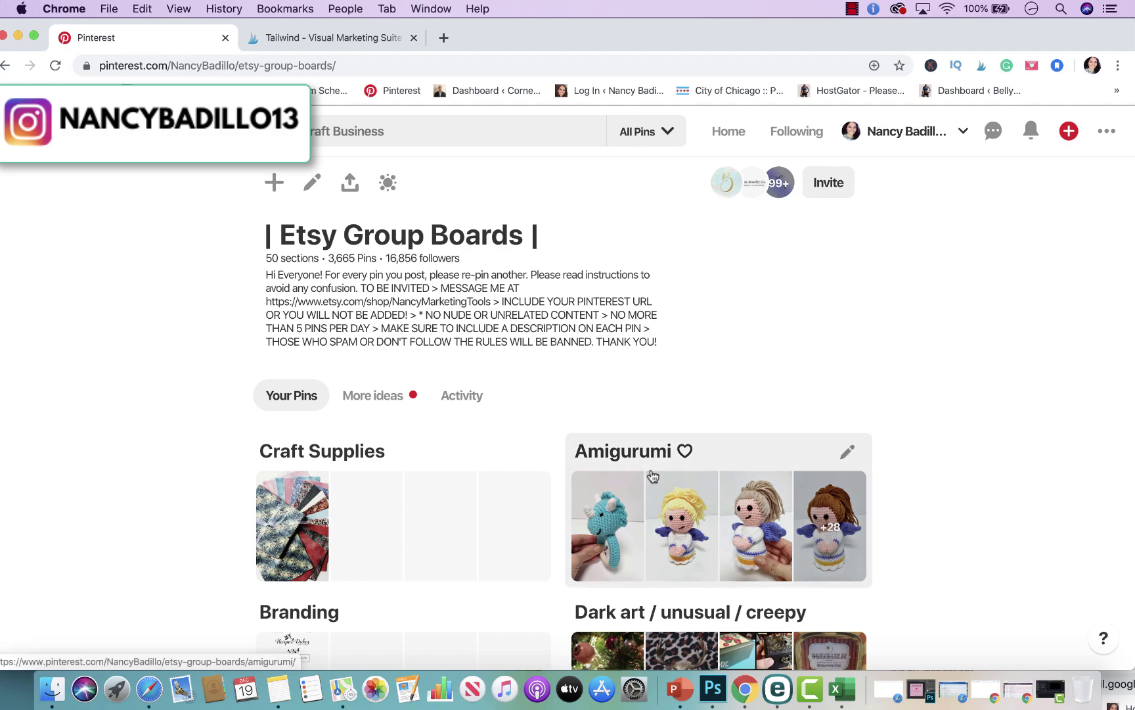
scroll(653, 475, down, 8)
scroll(652, 475, up, 8)
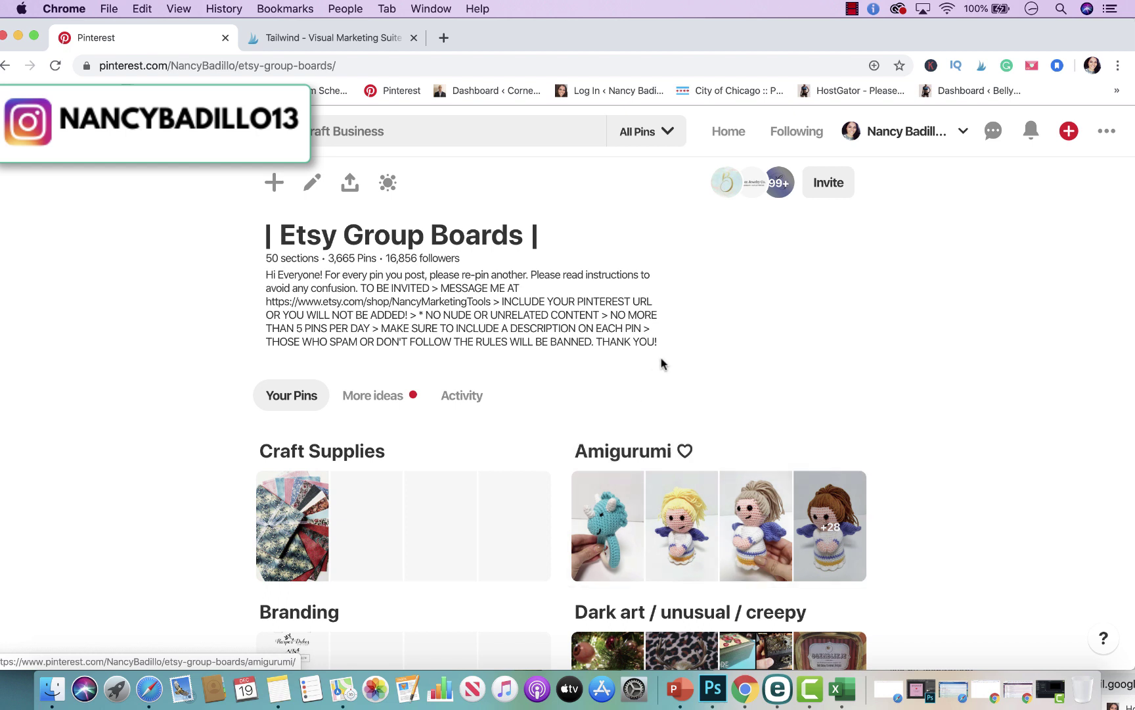
Step: Return to the account's own profile page and look over its header and featured boards
click(947, 132)
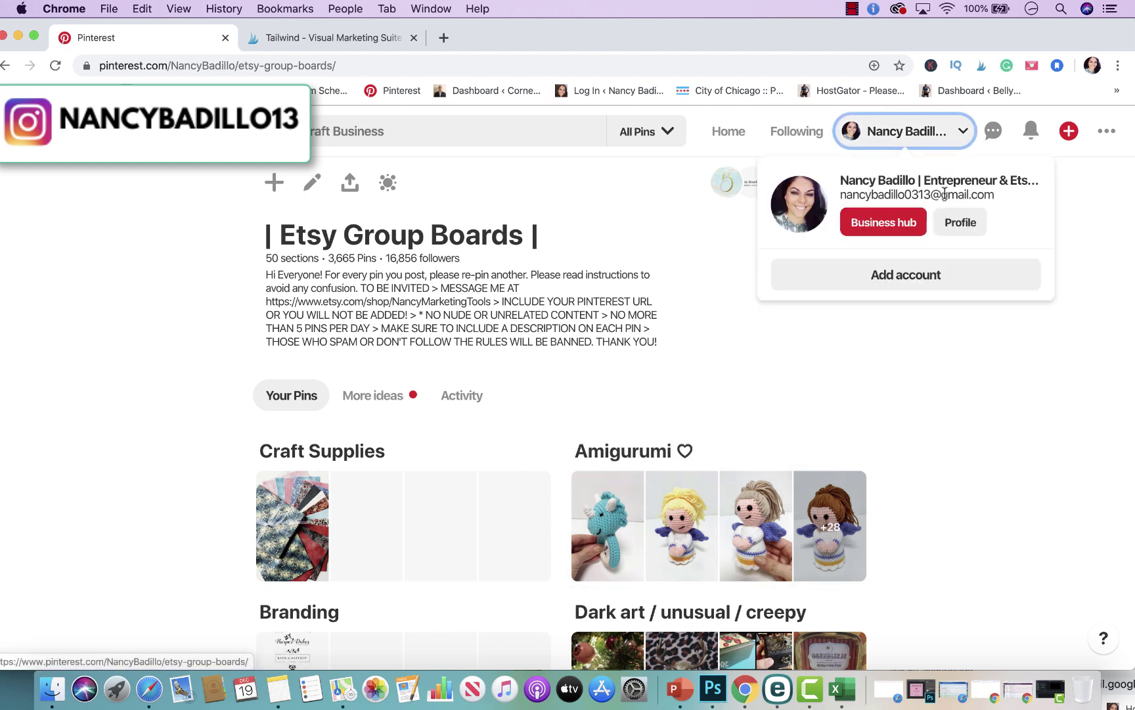
click(966, 225)
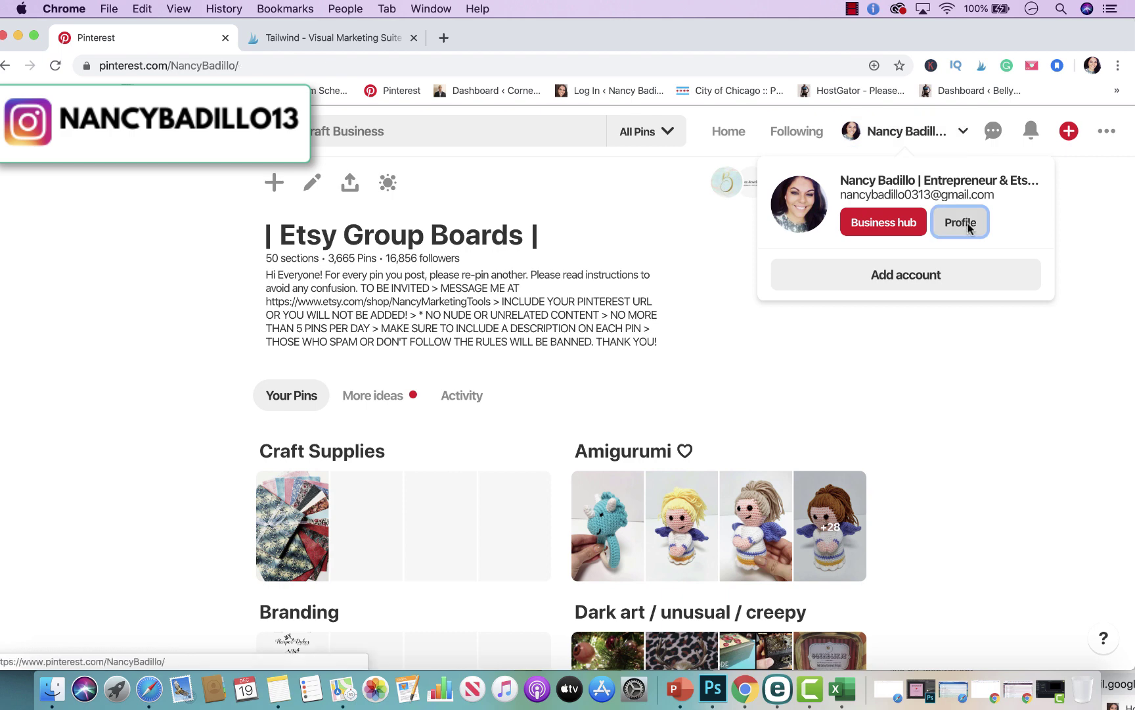
scroll(840, 552, down, 3)
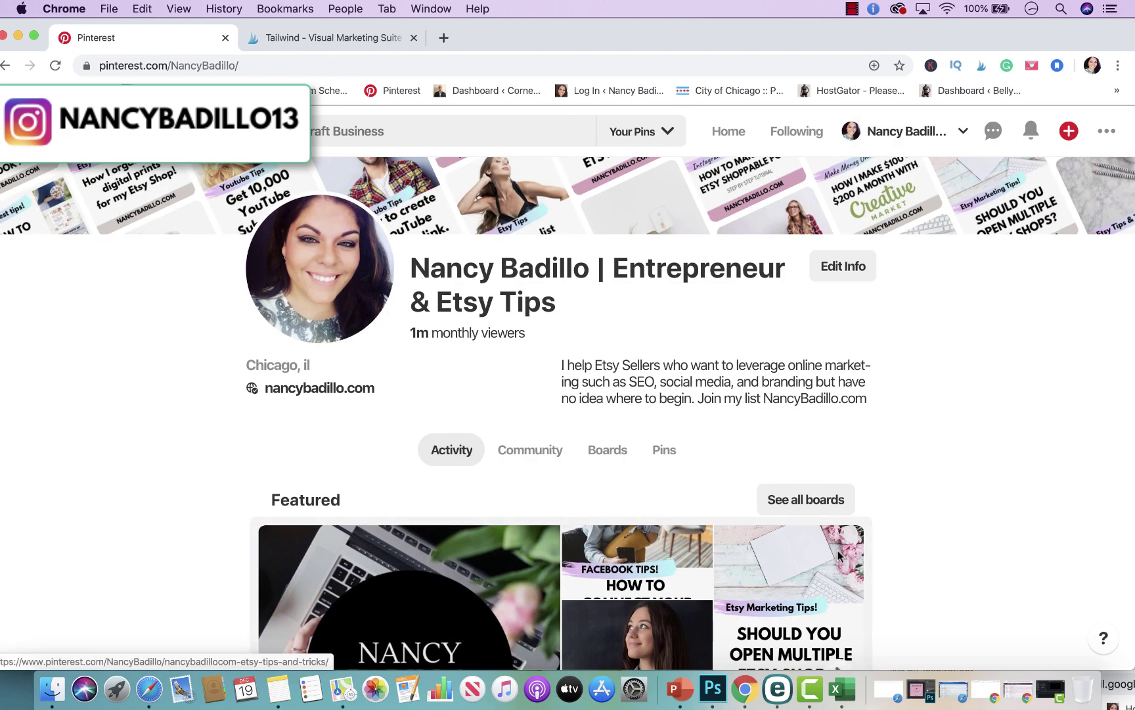
scroll(550, 505, down, 2)
scroll(549, 506, up, 3)
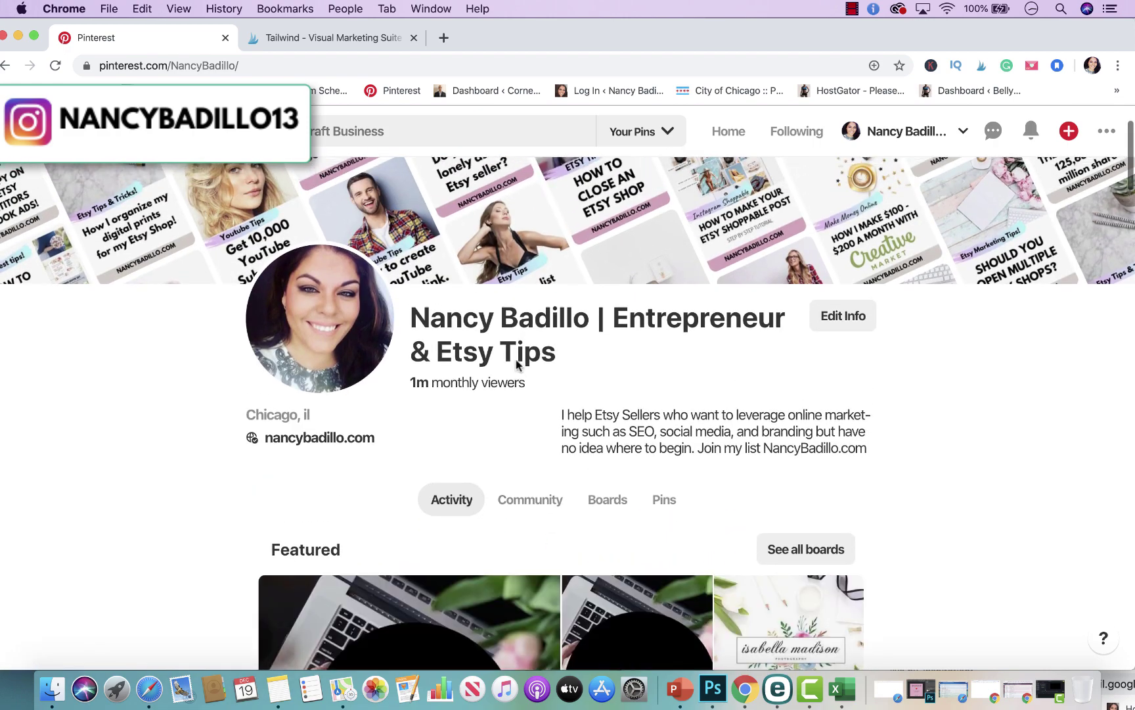
scroll(519, 360, up, 3)
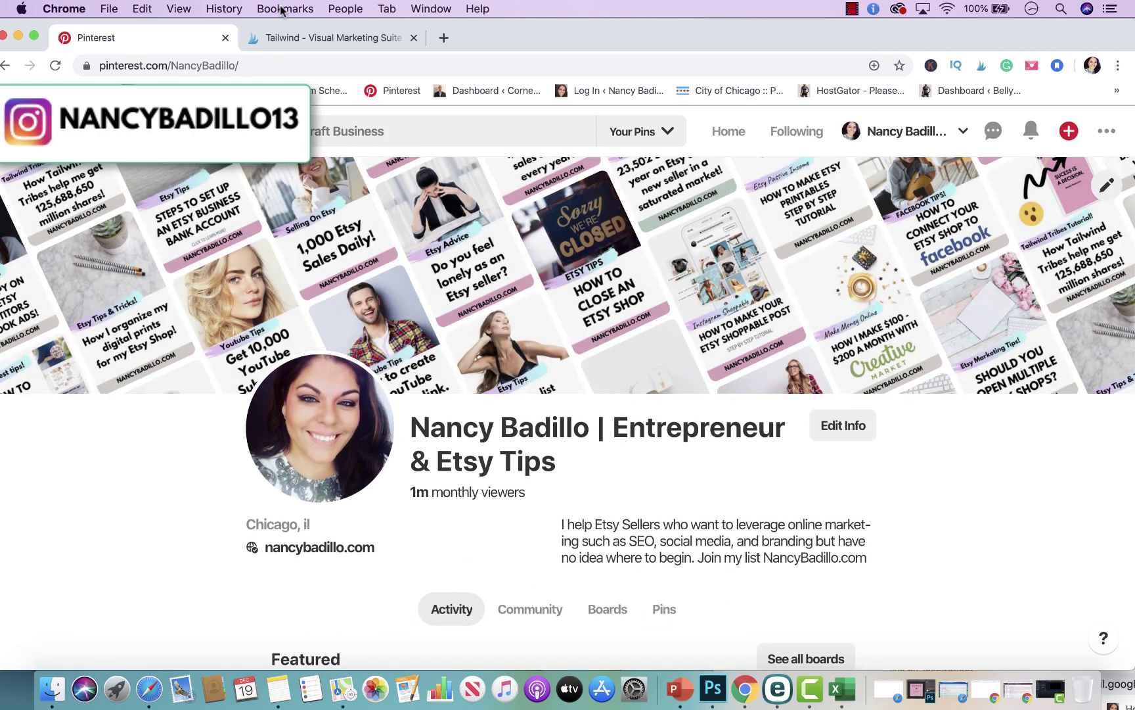
Step: Switch to Tailwind, browse the new pins in the Blogging Friends Pins tribe and check the popularity of the "20 Gift Ideas for Boss Babes" pin
click(283, 36)
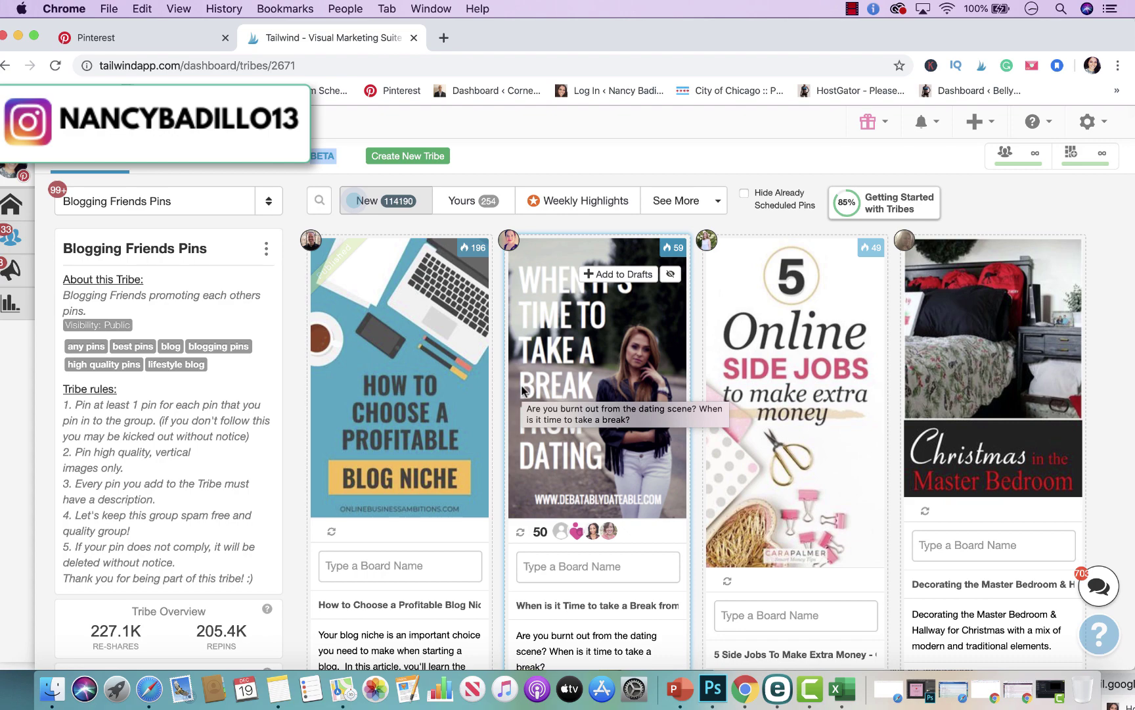
scroll(556, 487, down, 15)
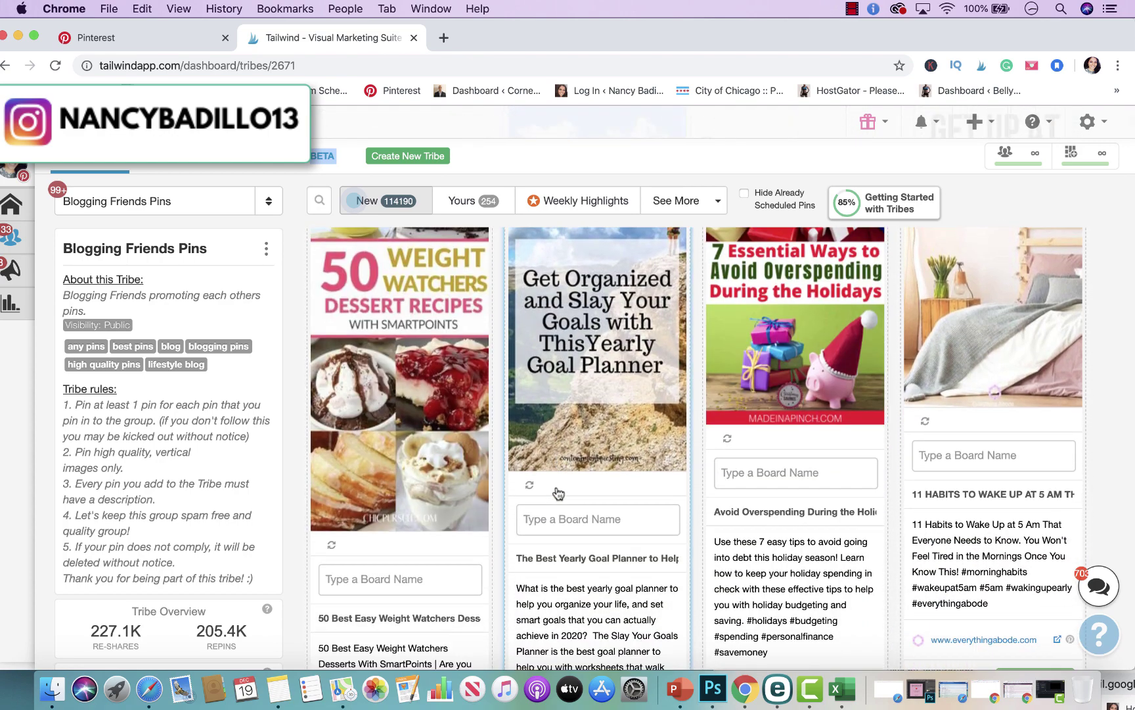
scroll(556, 486, down, 2)
scroll(556, 486, up, 5)
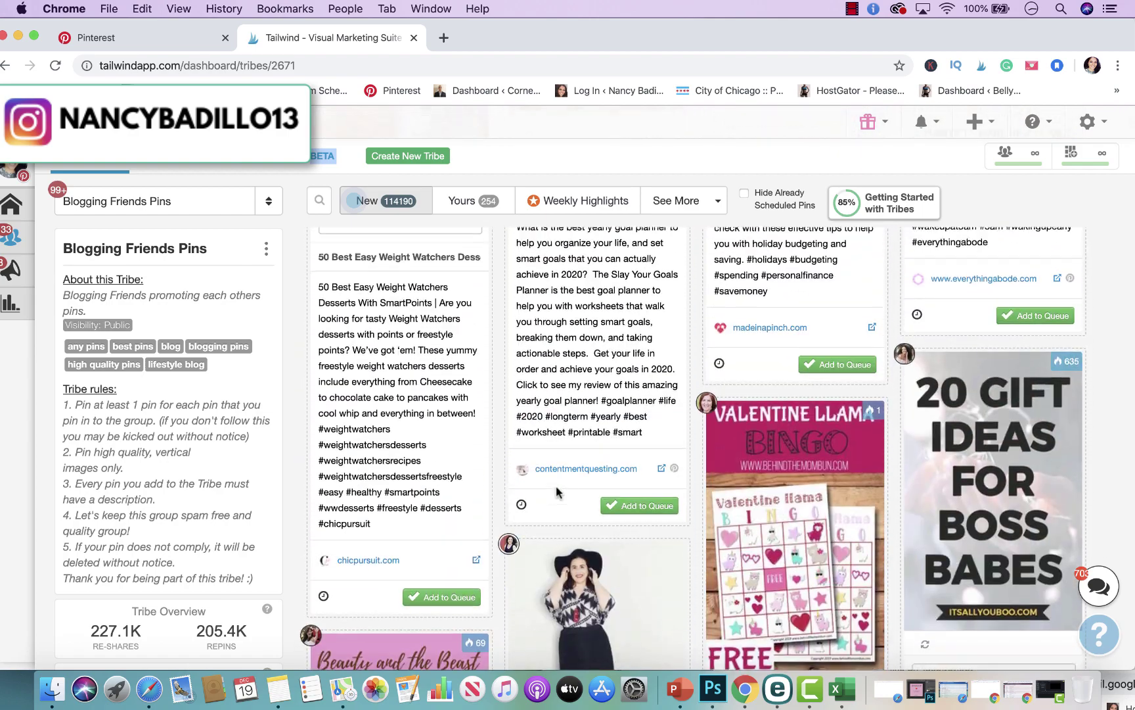
mouse_move(1068, 375)
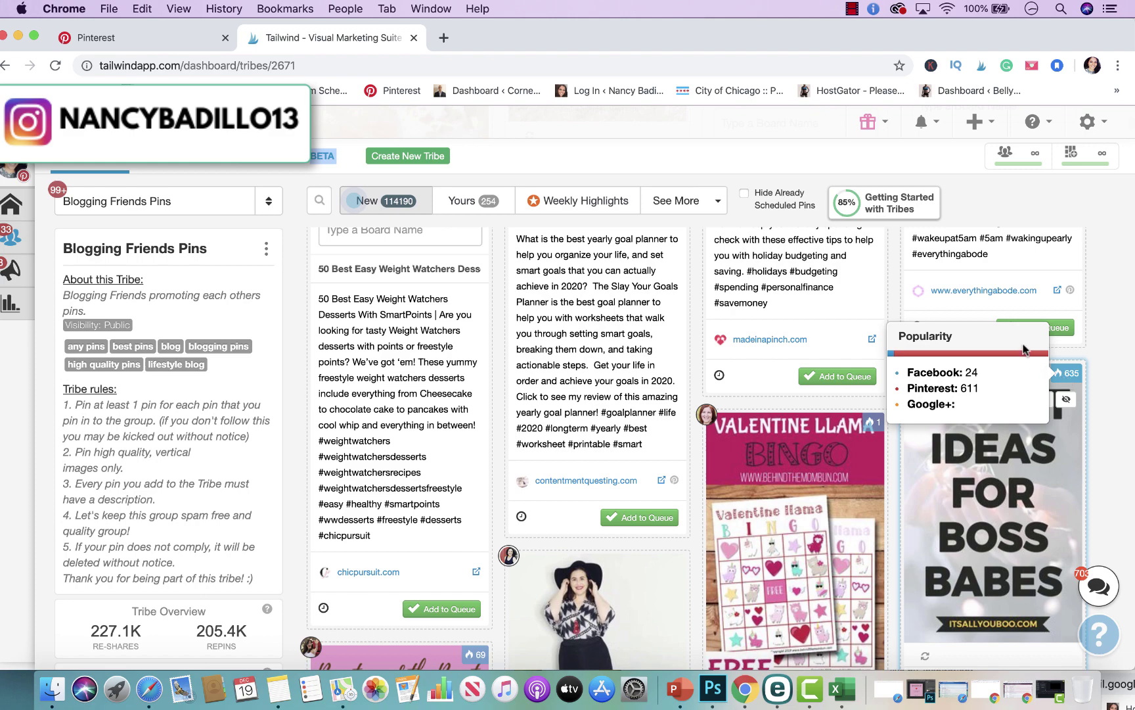
Step: Compare the popularity breakdowns of the "11 Ways to Get Up at 5 AM" and "7 Essential Ways to Avoid Overspending" pins in the tribe
scroll(1021, 343, up, 10)
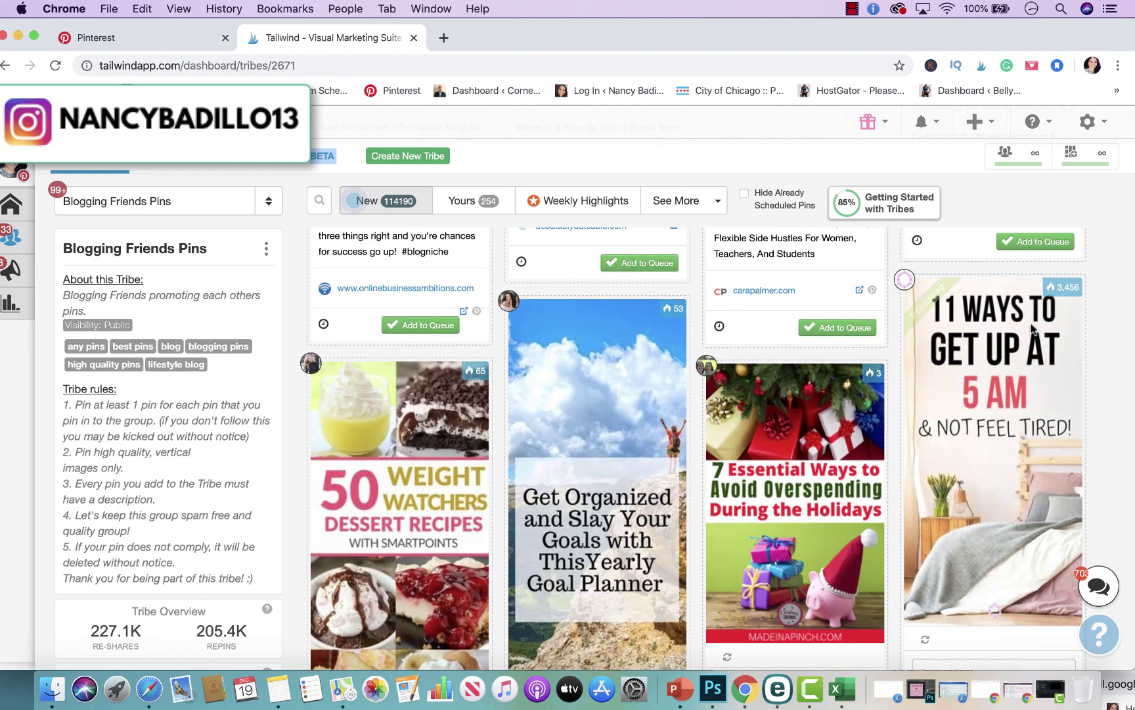
mouse_move(1068, 291)
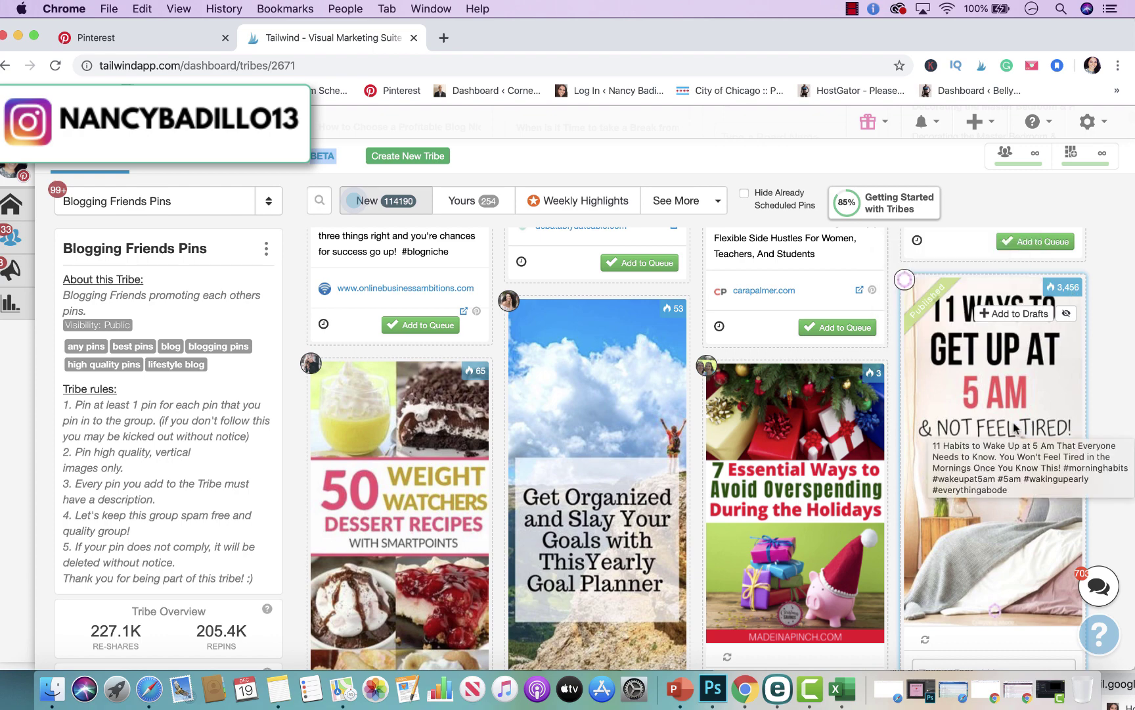
scroll(1032, 444, down, 1)
scroll(1031, 443, up, 1)
mouse_move(1072, 285)
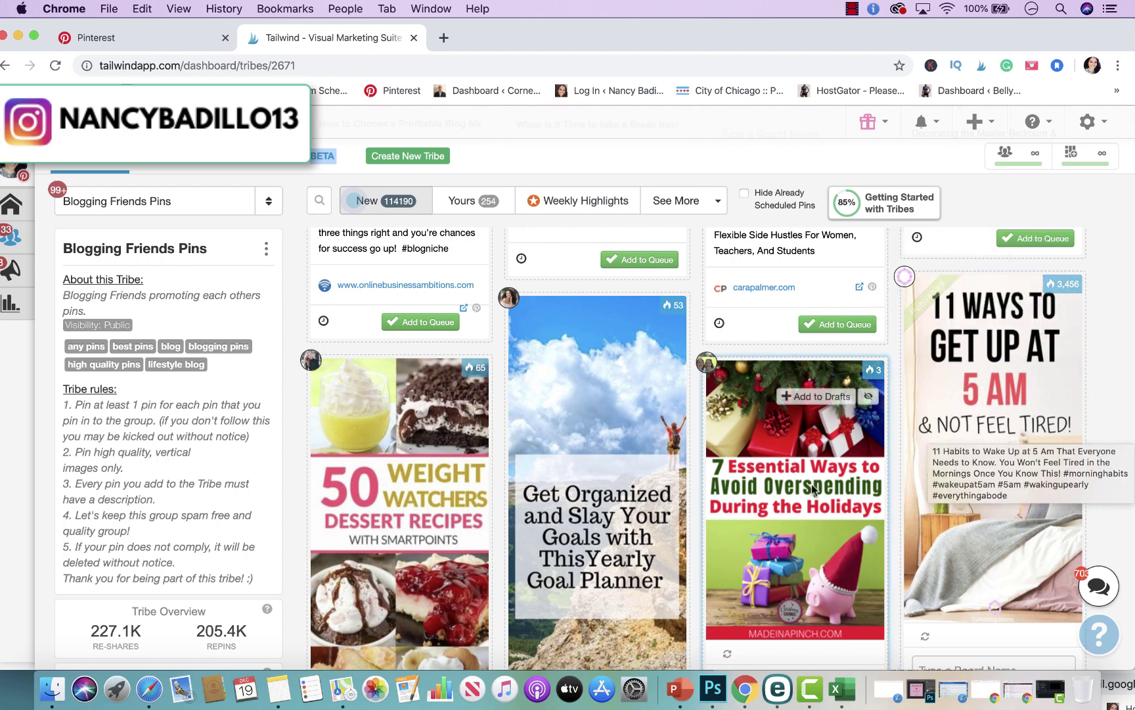
scroll(811, 484, up, 3)
scroll(812, 484, down, 4)
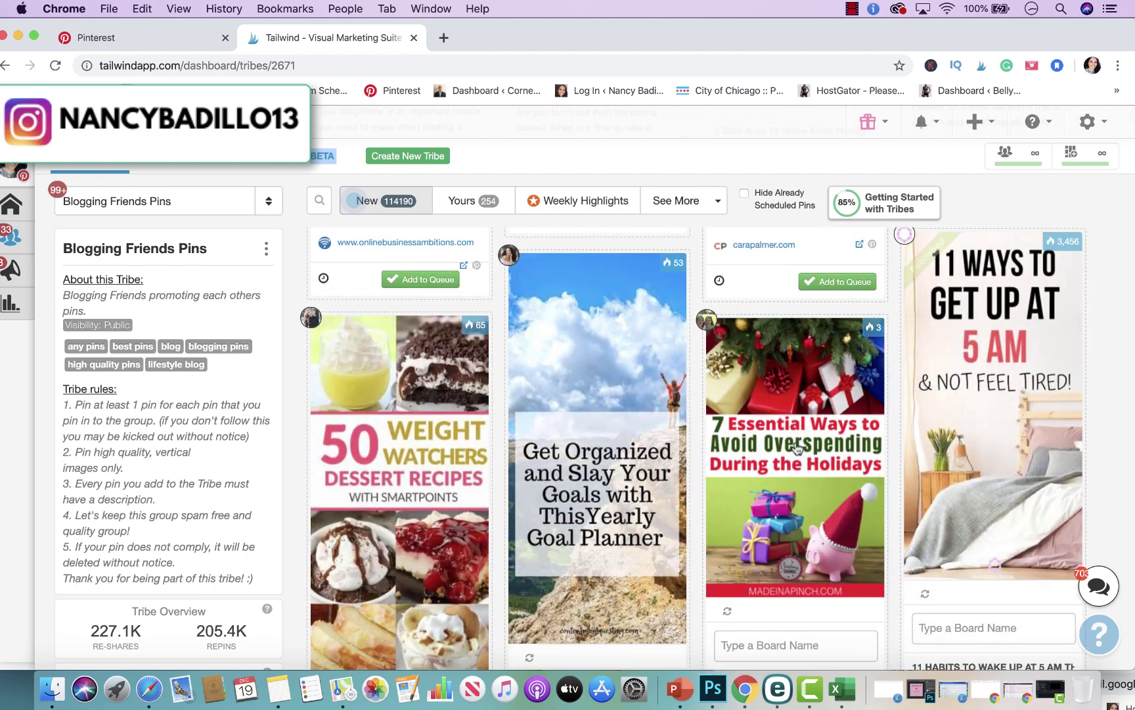
mouse_move(874, 338)
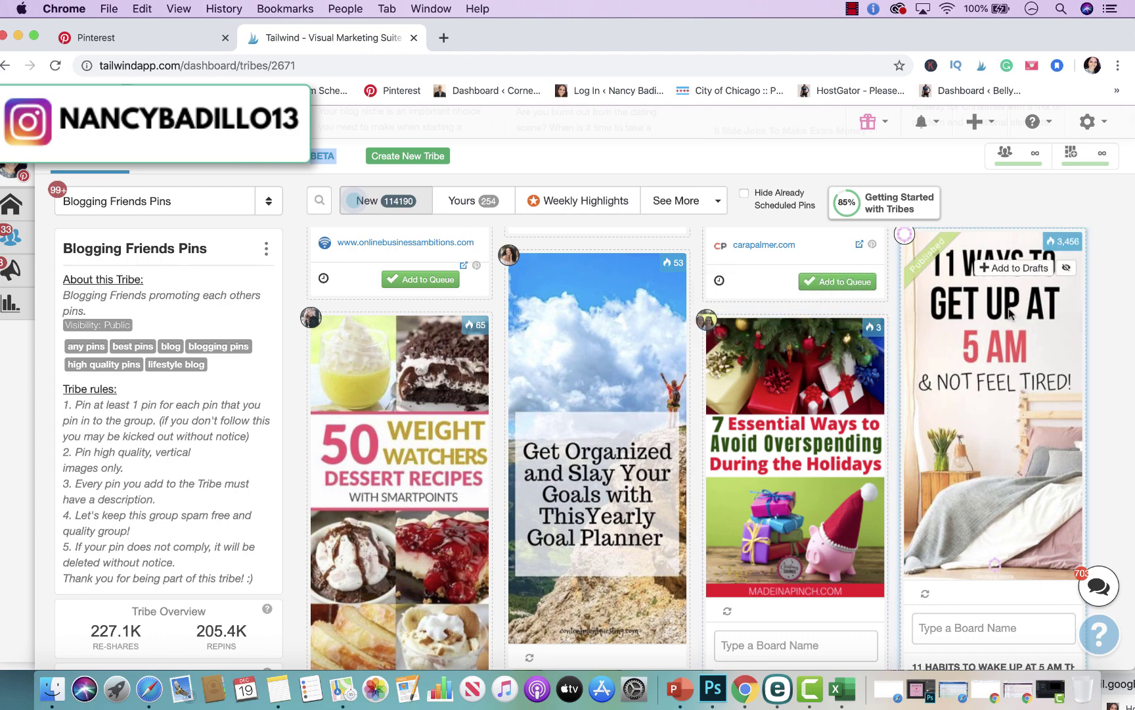
mouse_move(1069, 246)
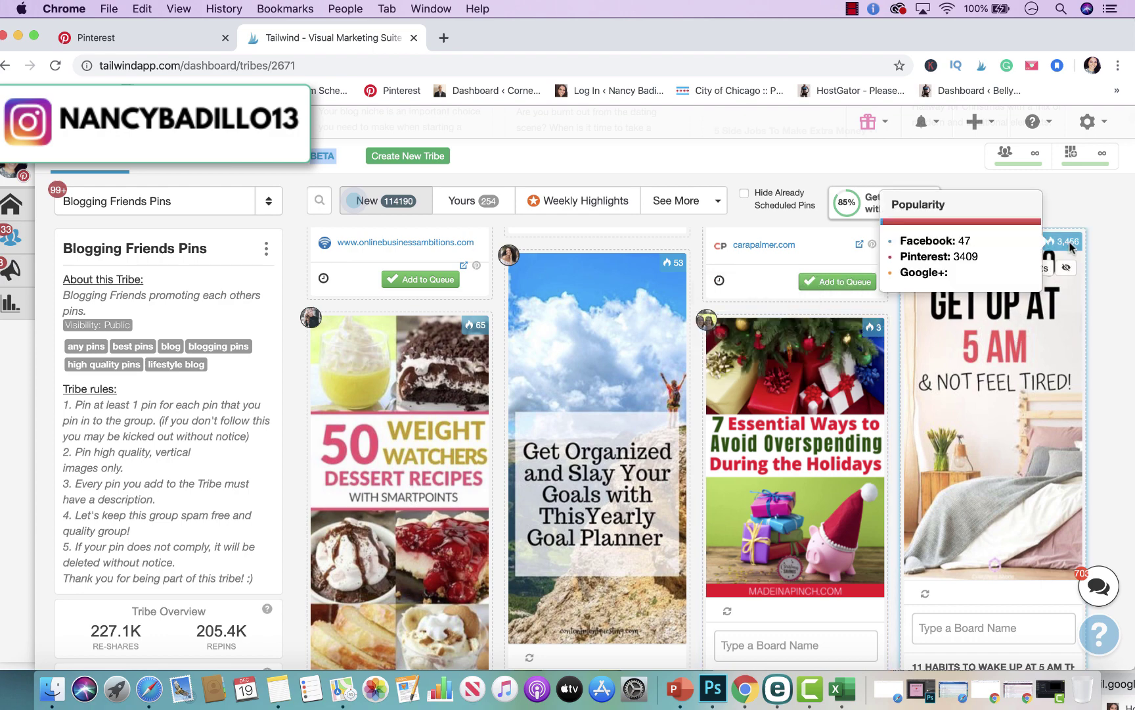
scroll(1029, 467, up, 2)
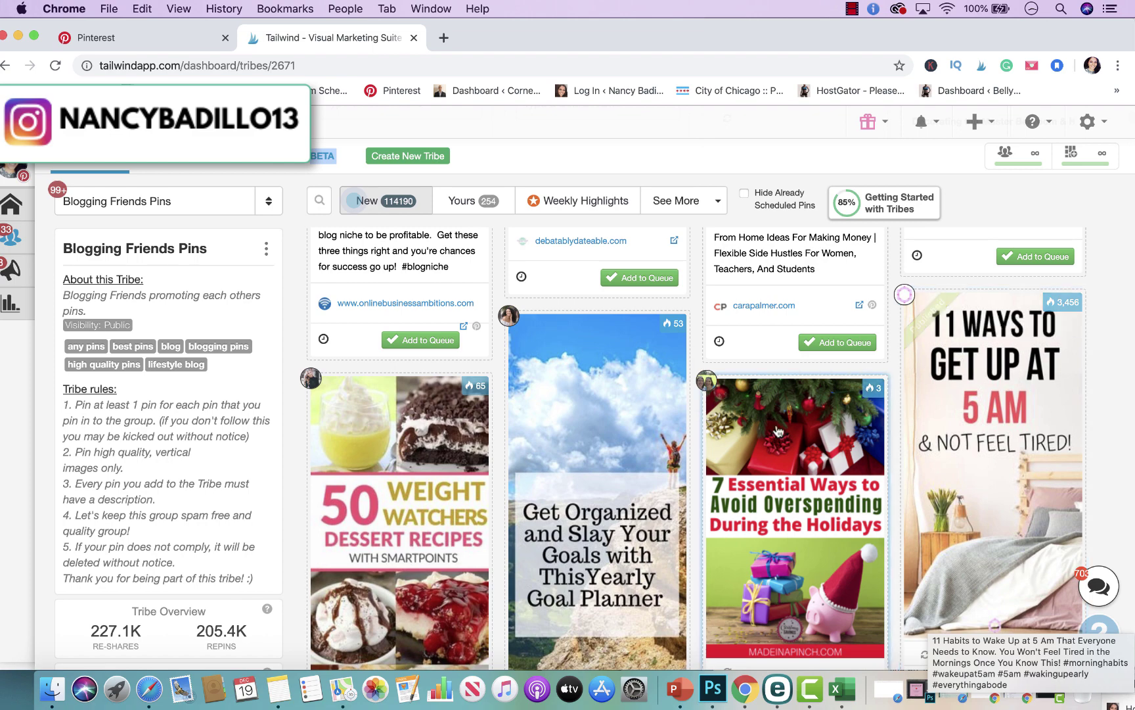
scroll(777, 428, up, 6)
mouse_move(779, 431)
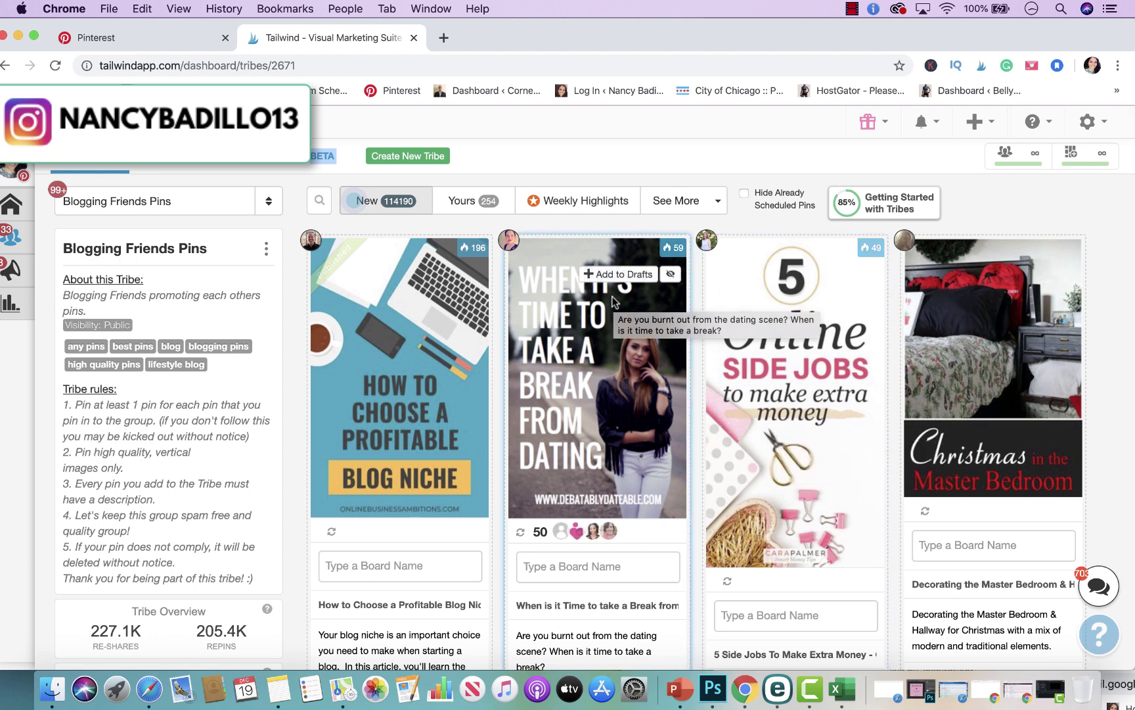
Step: Show only your own pins in the tribe and check the popularity of the motivational quote, paid opinions and Etsy affiliate program pins
click(462, 201)
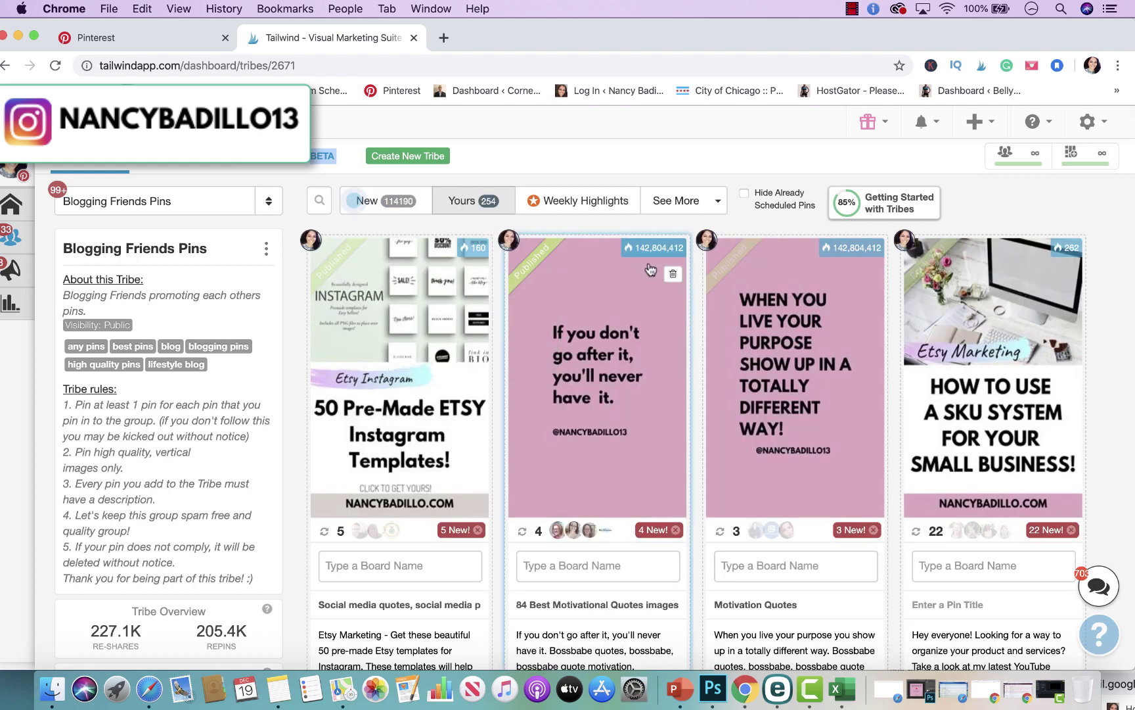
mouse_move(644, 260)
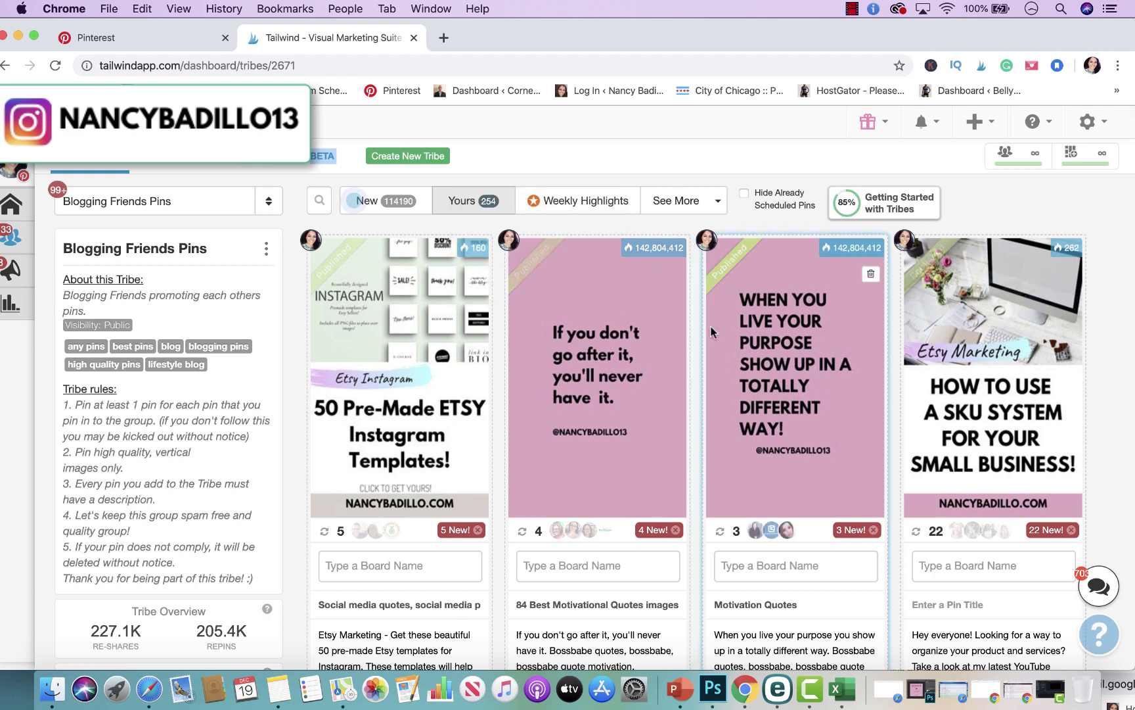
scroll(639, 411, down, 10)
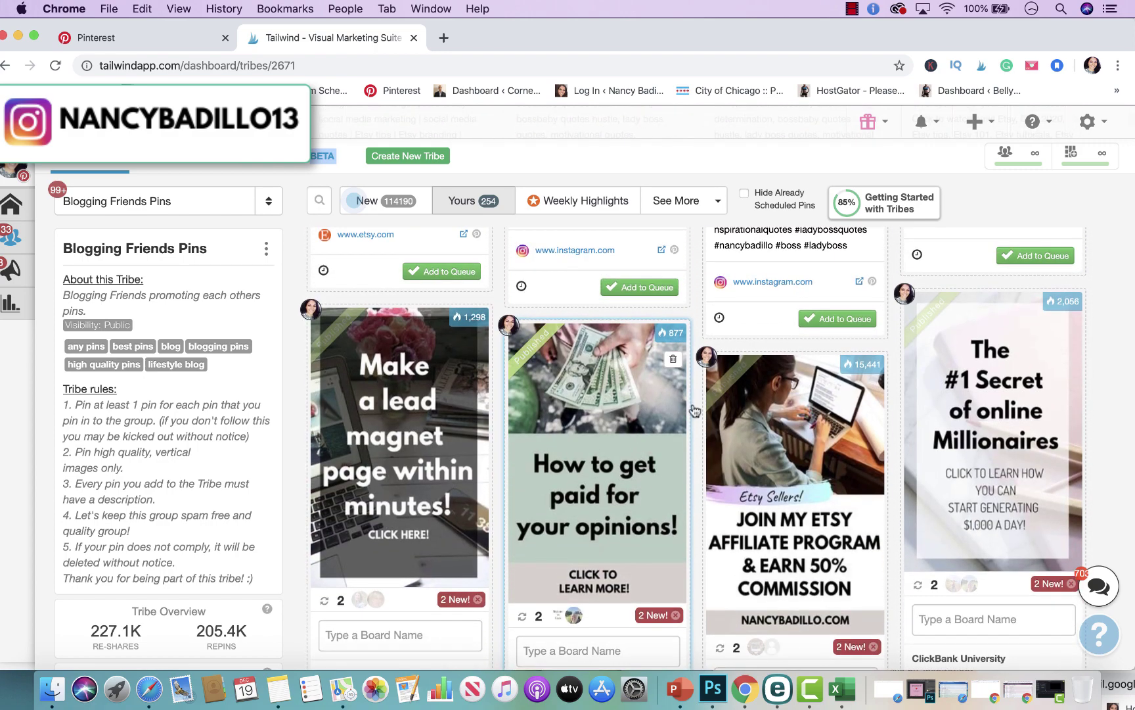
mouse_move(669, 346)
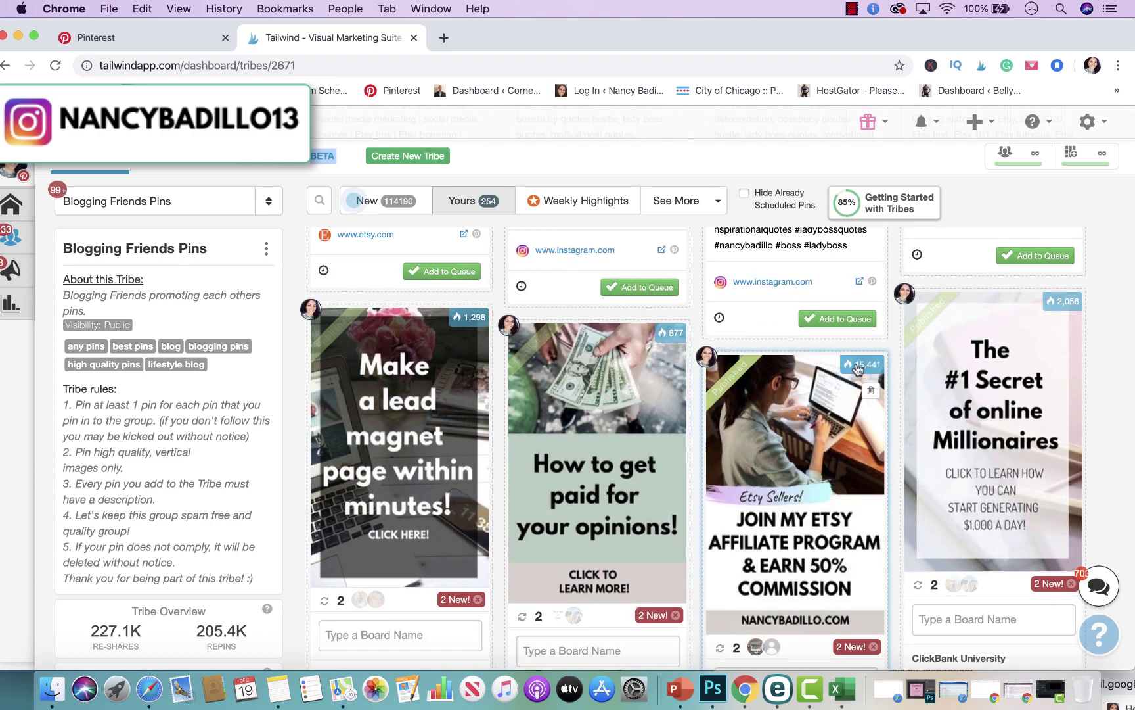
mouse_move(868, 374)
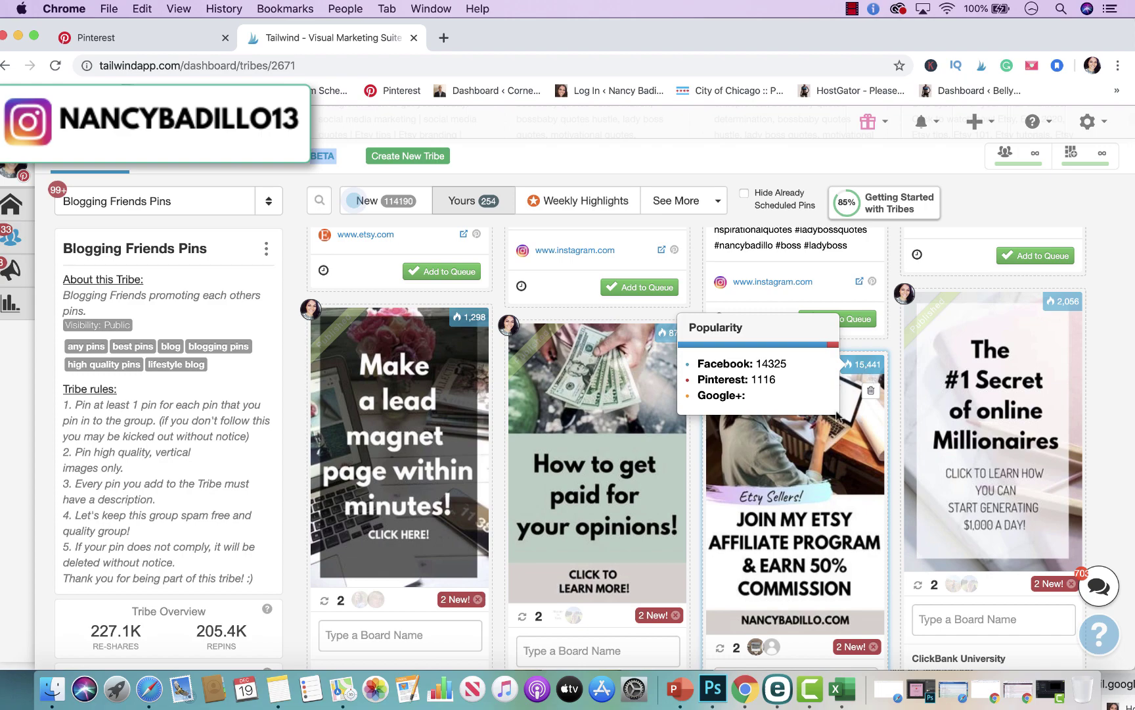
Step: Go back to the first of your own pins and check the popularity of the Etsy Instagram templates pin
scroll(807, 470, down, 5)
scroll(807, 469, up, 8)
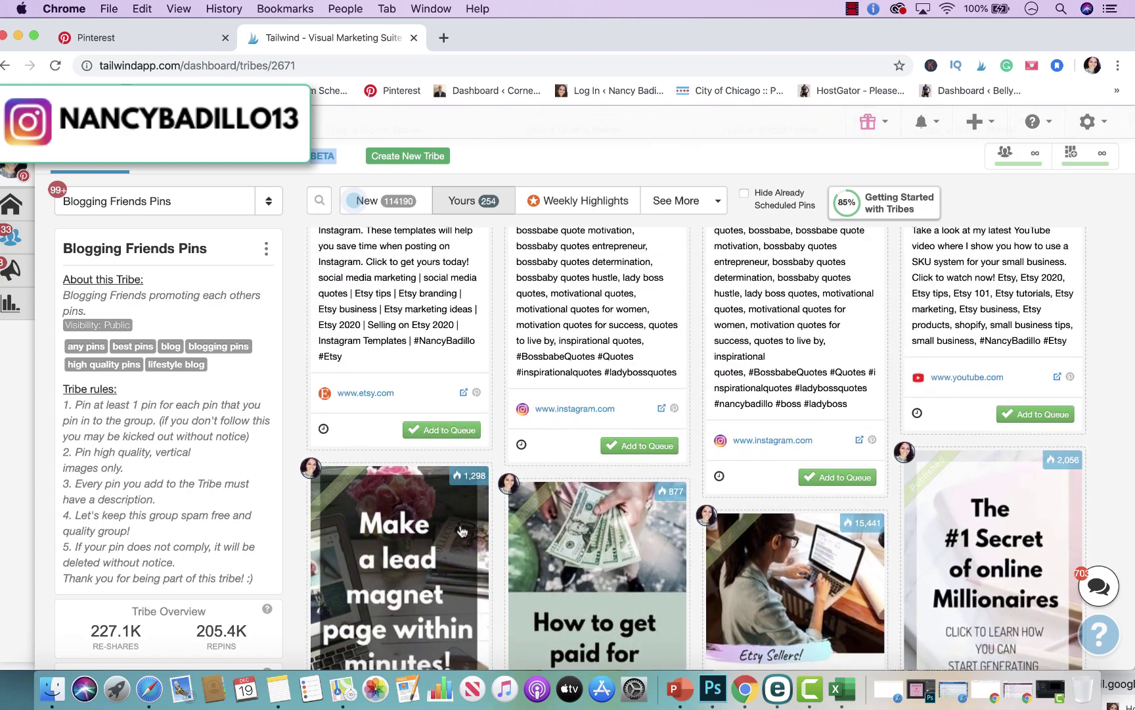
scroll(737, 378, up, 4)
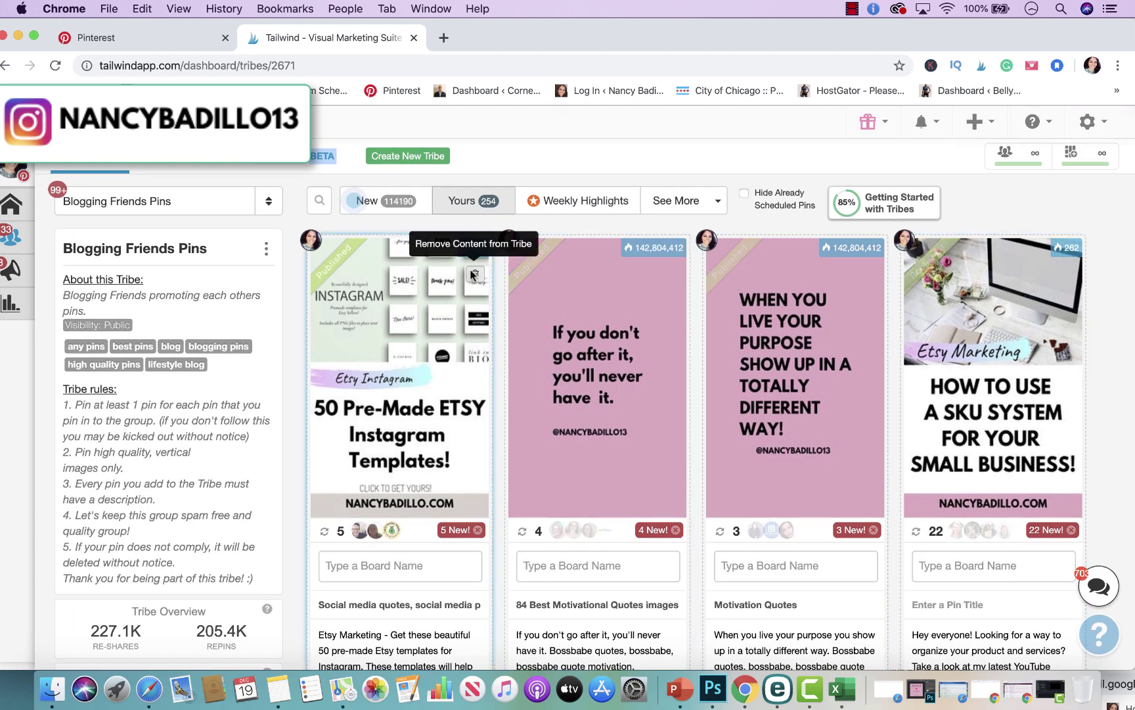
mouse_move(474, 258)
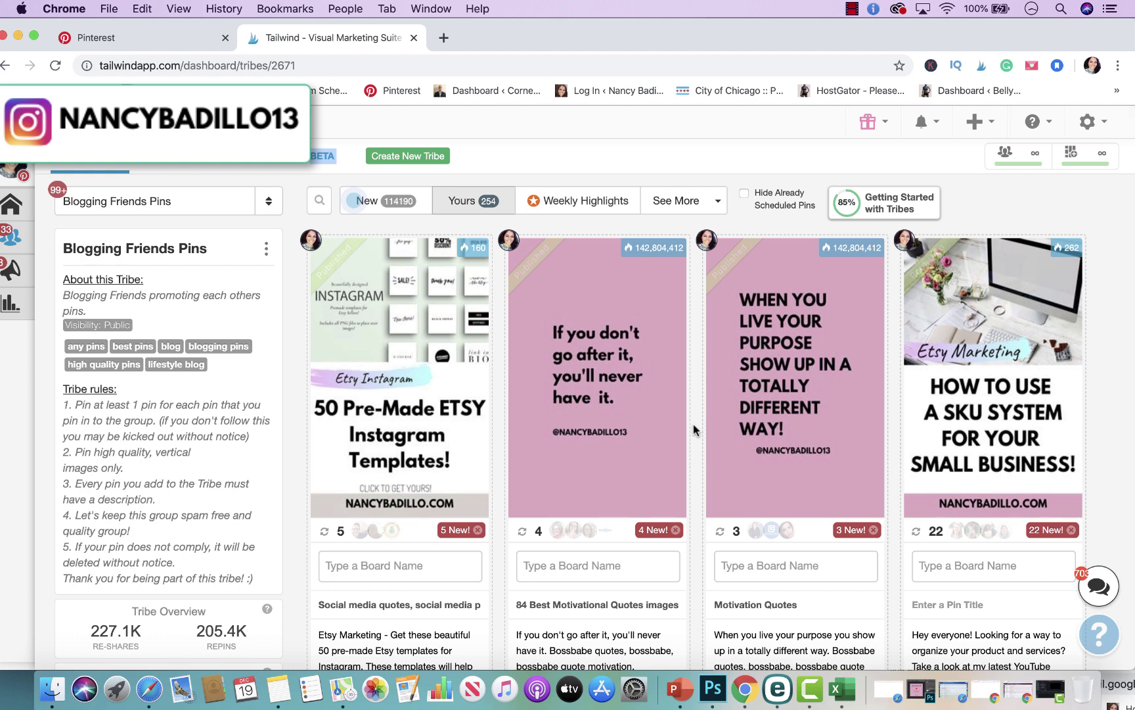
Step: Look further through your own tribe pins, including the Free Etsy Course pins and their popularity scores
scroll(920, 493, down, 10)
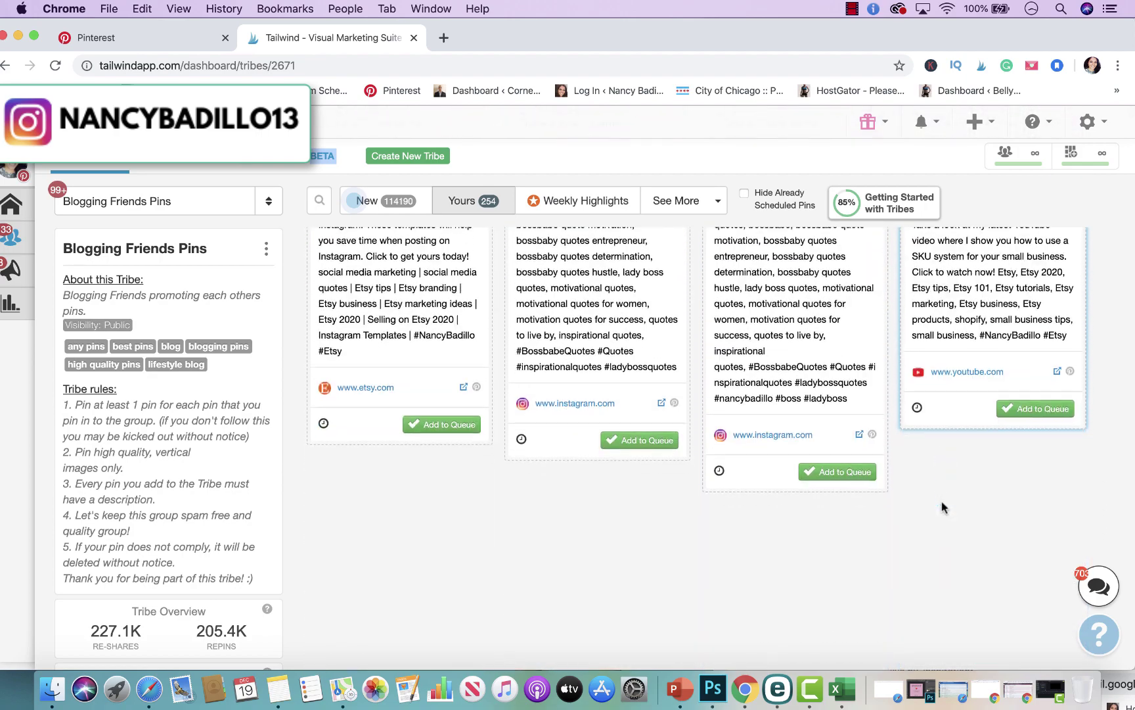
scroll(941, 502, down, 8)
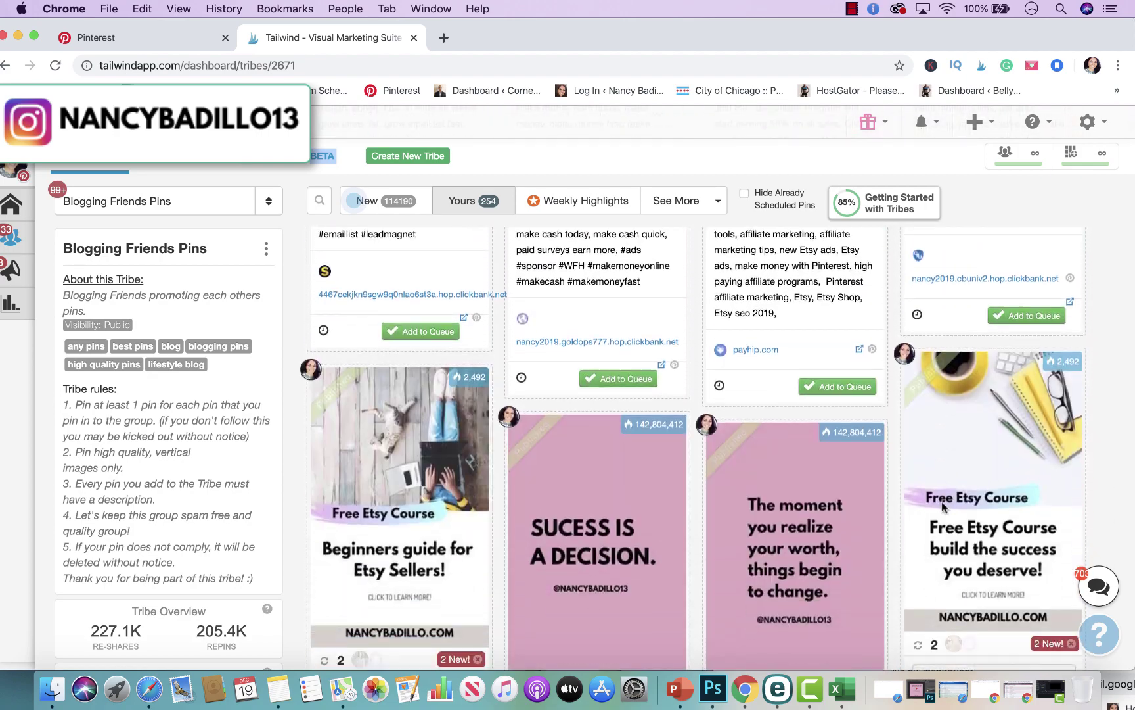
scroll(941, 501, down, 1)
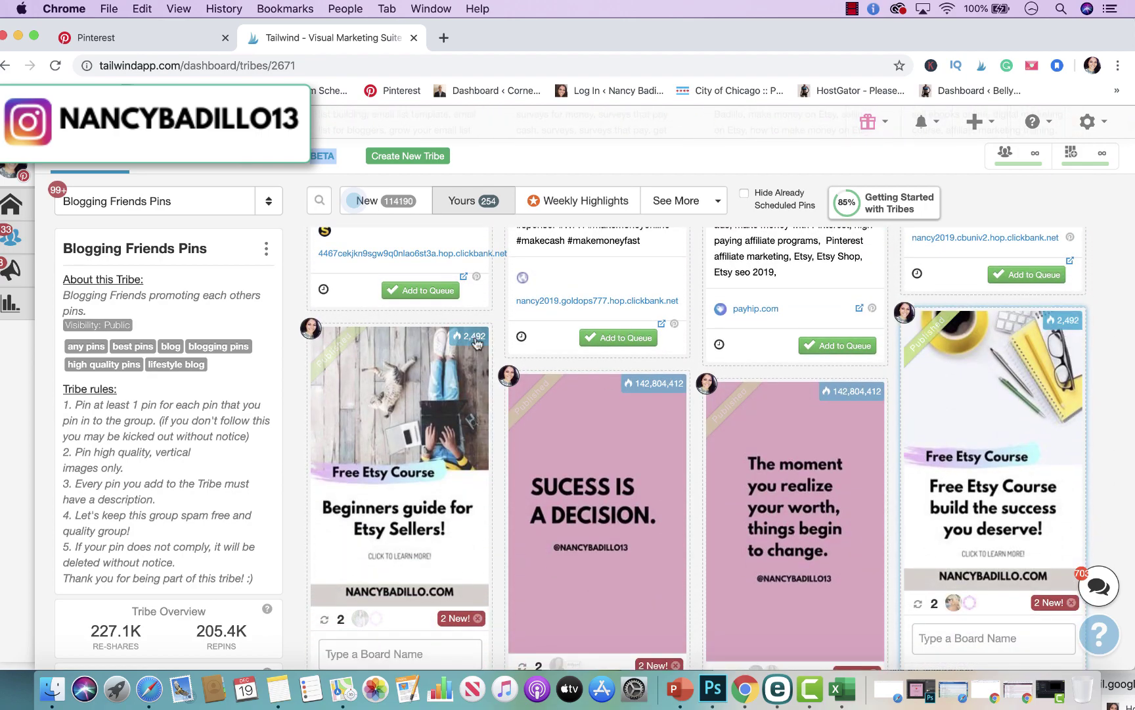
scroll(467, 447, down, 10)
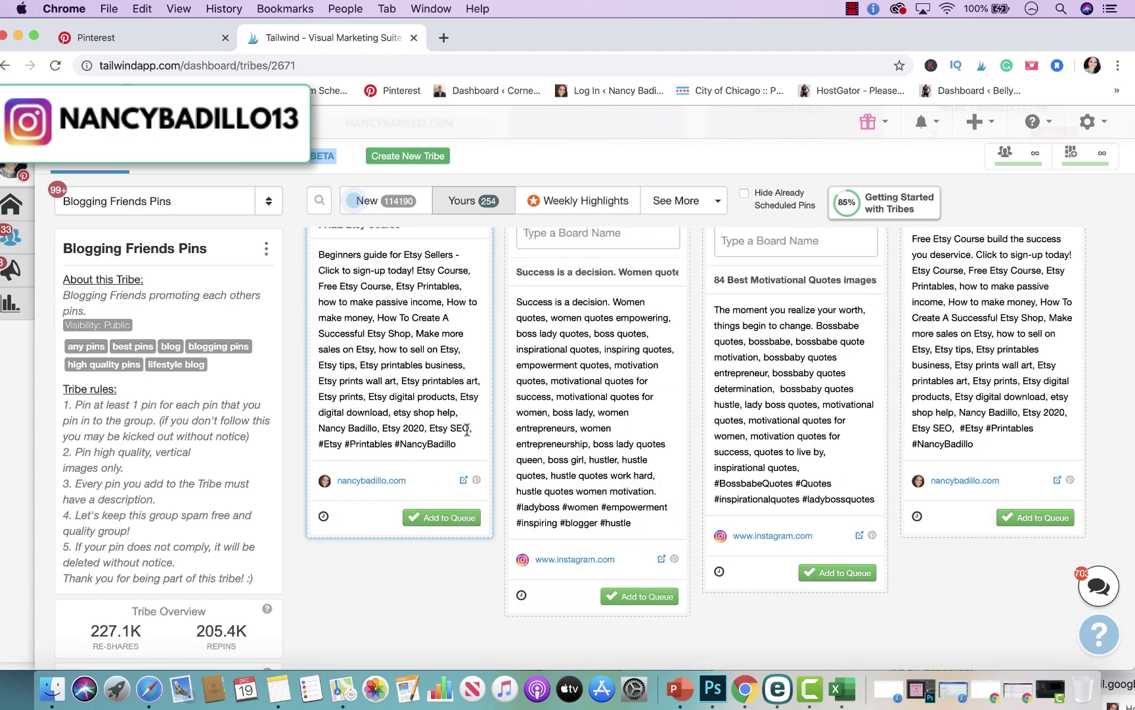
scroll(467, 430, down, 5)
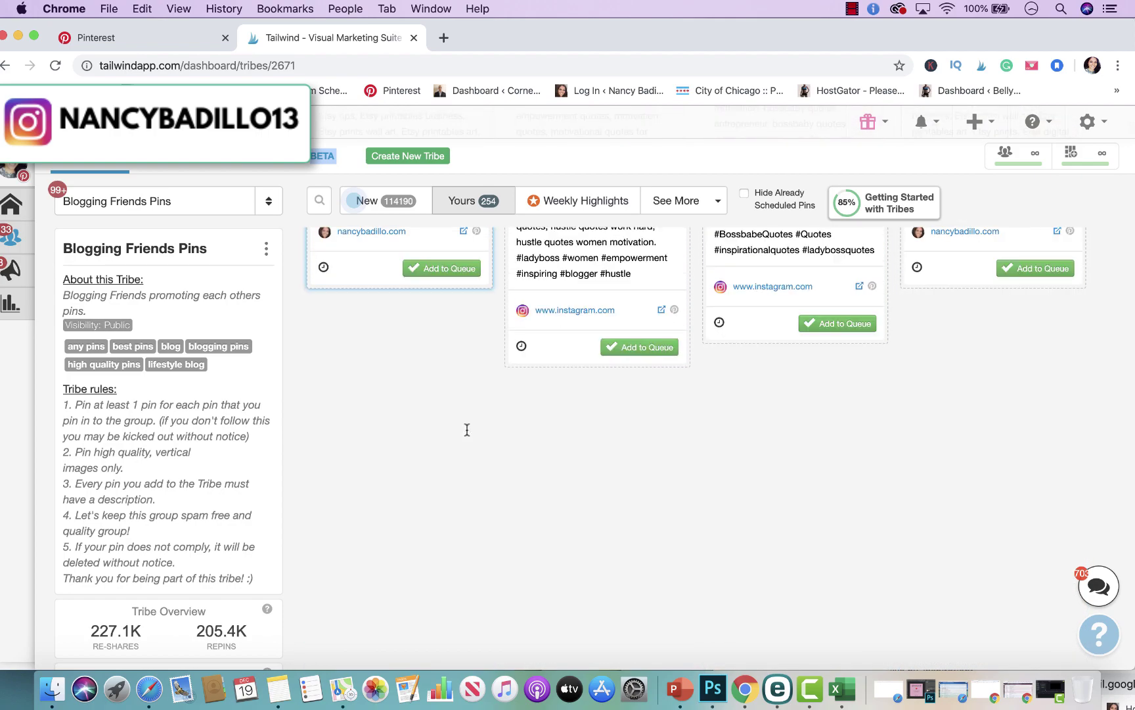
scroll(485, 332, down, 5)
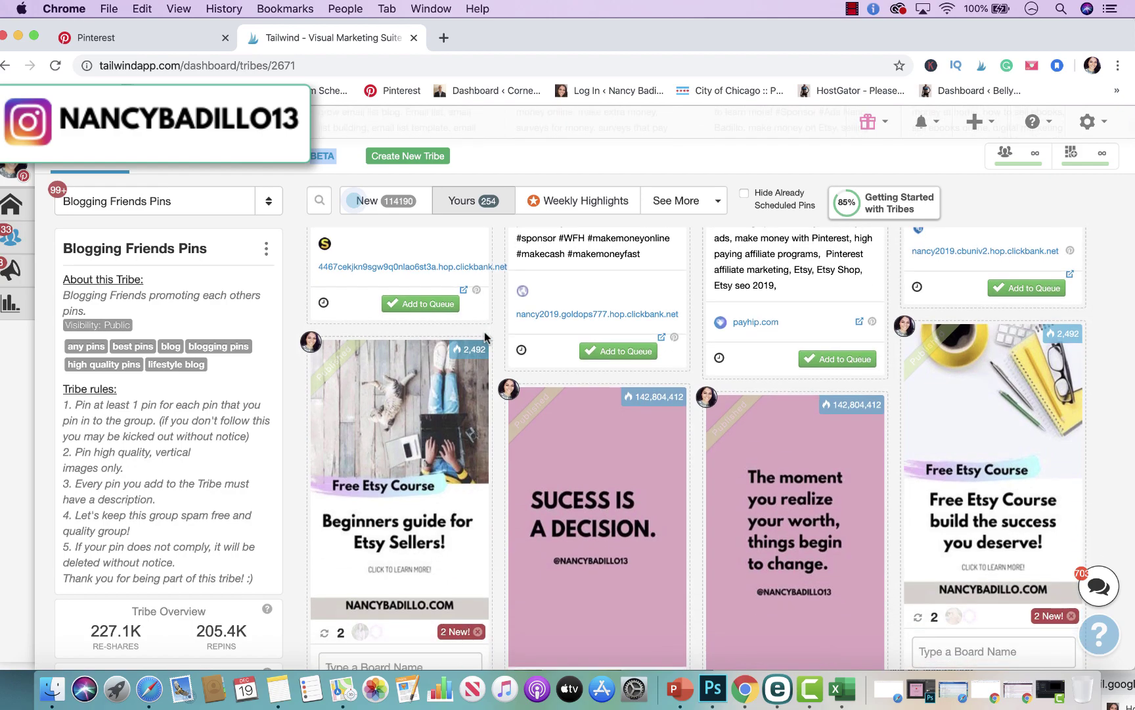
Step: Show the newest pins in the Blogging Friends Pins tribe and browse the members' pins, including the overspending and yearly goal planner pins
scroll(484, 332, down, 15)
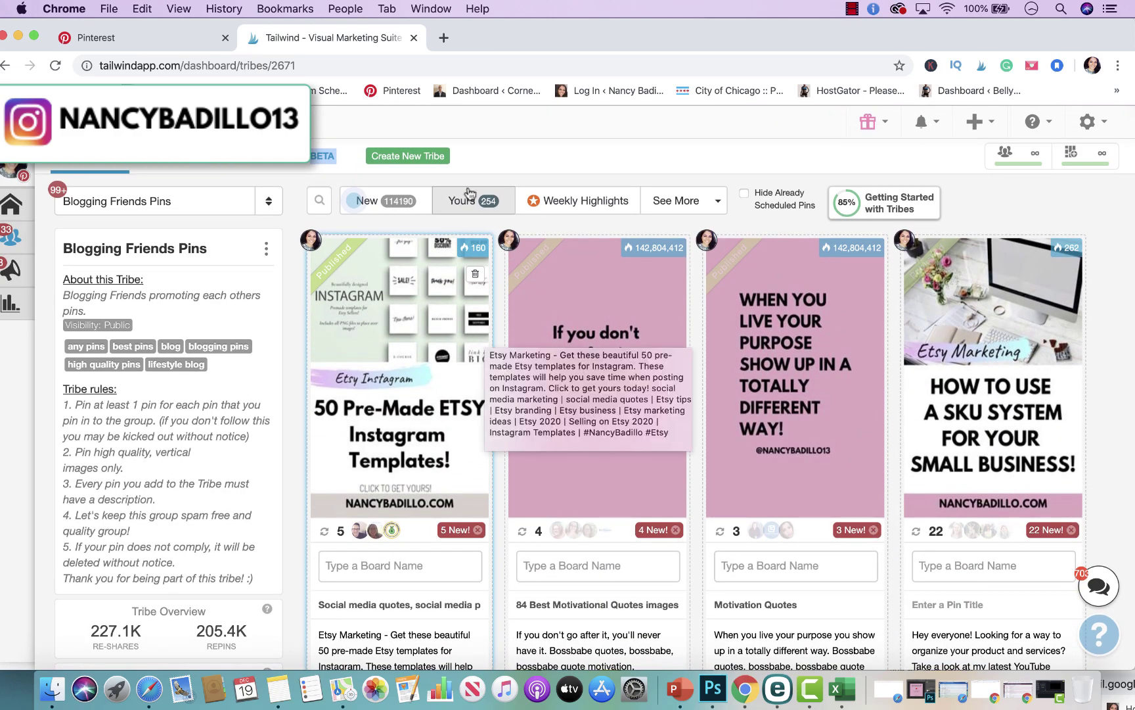
click(368, 203)
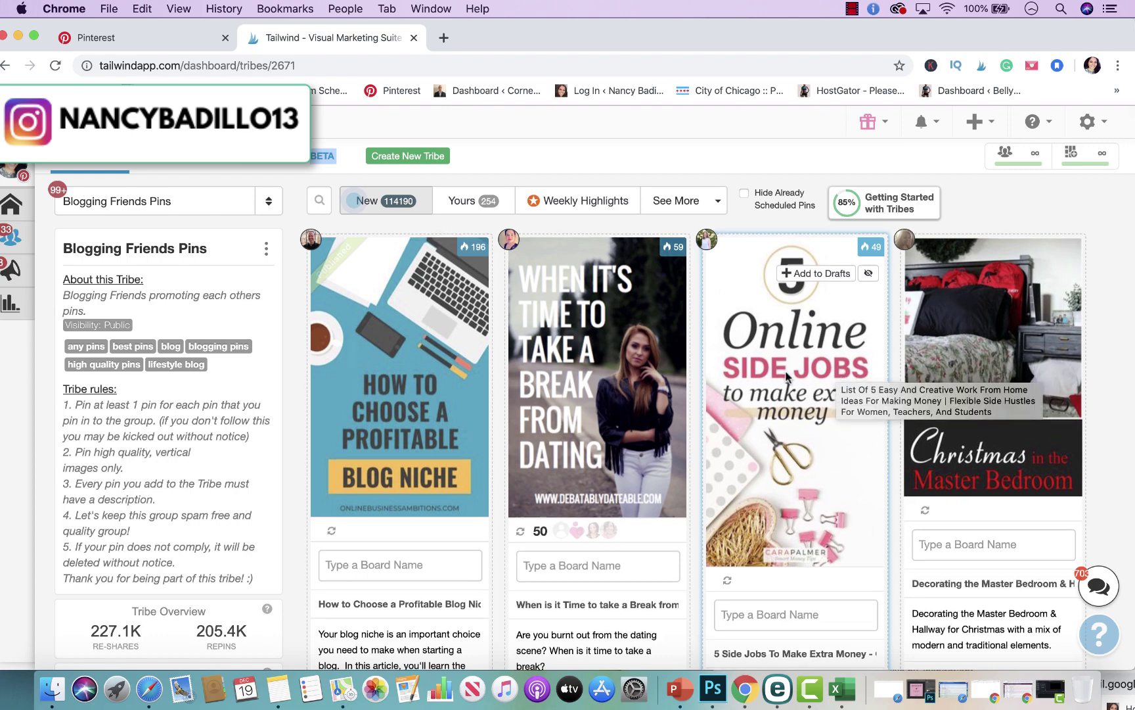
scroll(815, 375, down, 8)
scroll(786, 378, down, 3)
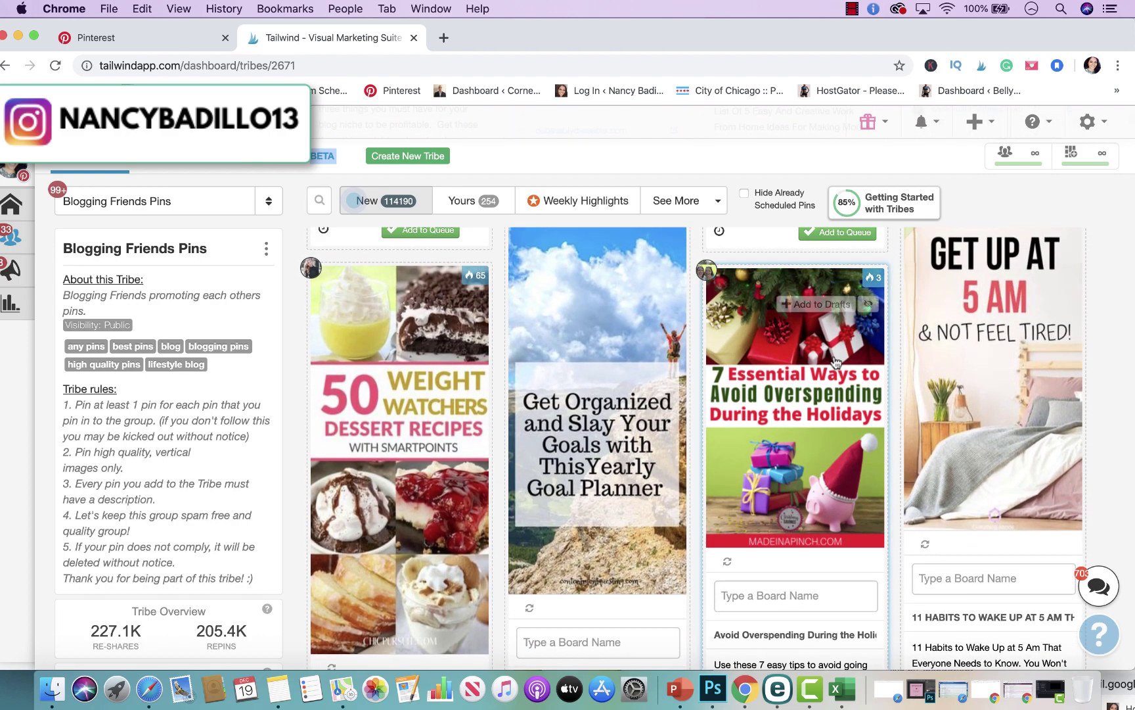
scroll(833, 356, up, 4)
scroll(827, 472, down, 10)
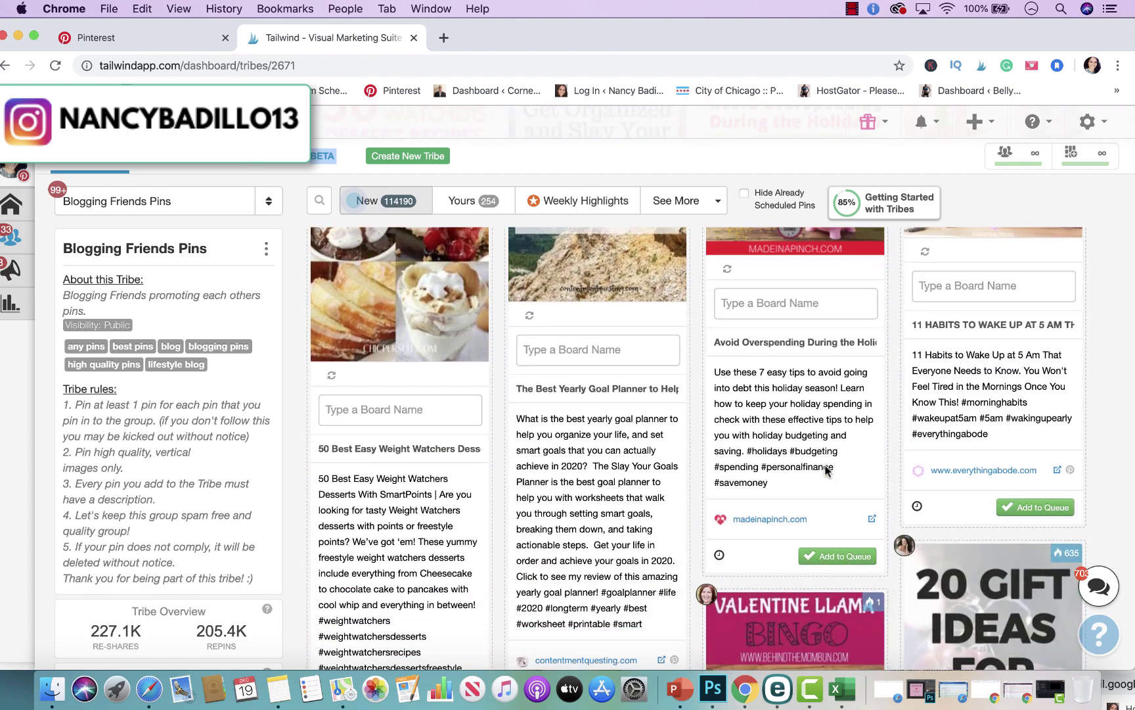
scroll(827, 469, down, 8)
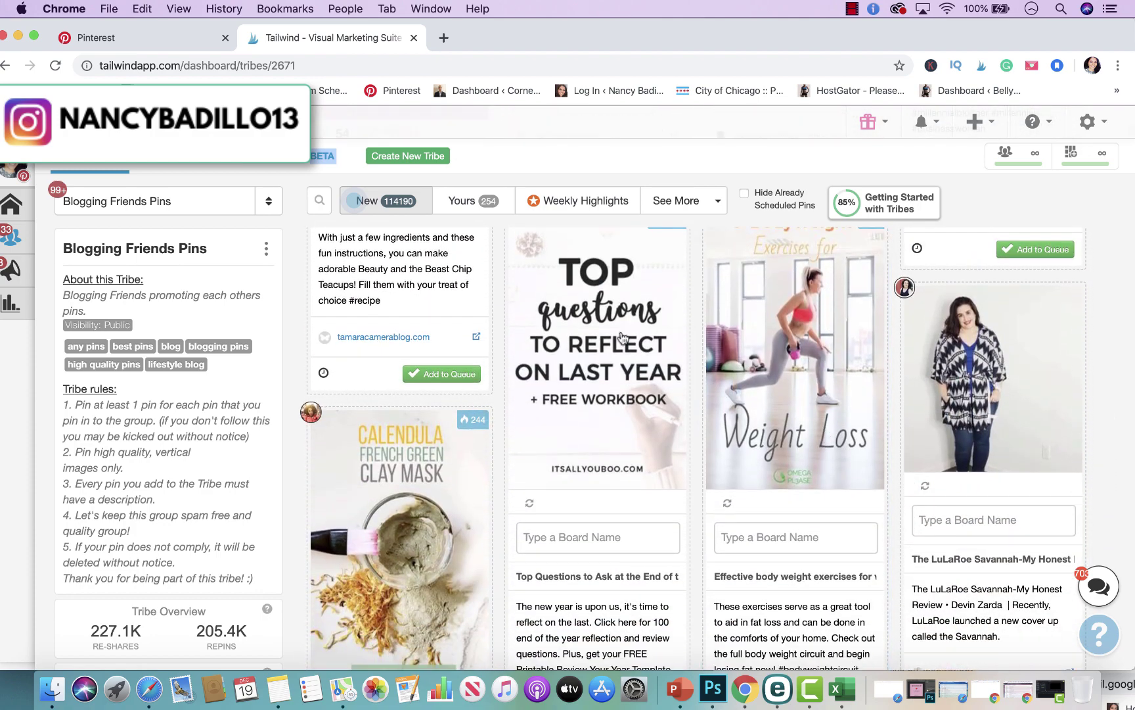
Step: Examine the "Top Questions to Reflect on Last Year", boss babe gift ideas and neighbouring member pins, returning to the start of the newest pins
scroll(551, 342, up, 2)
scroll(552, 342, up, 2)
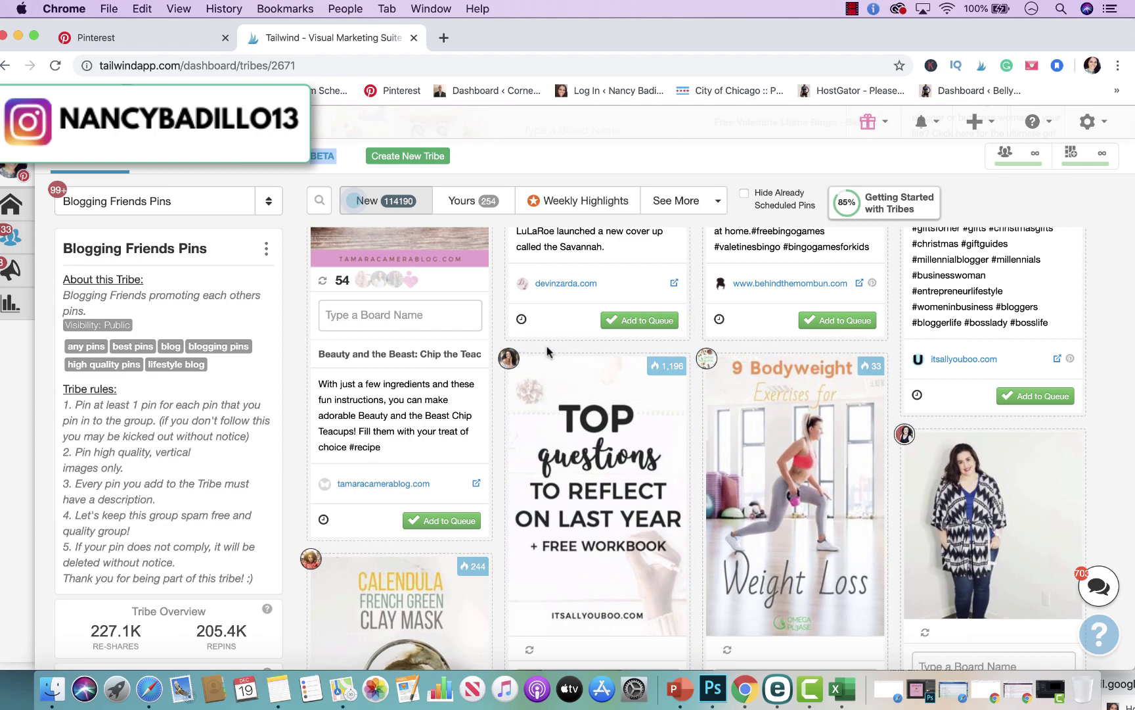
scroll(550, 355, up, 10)
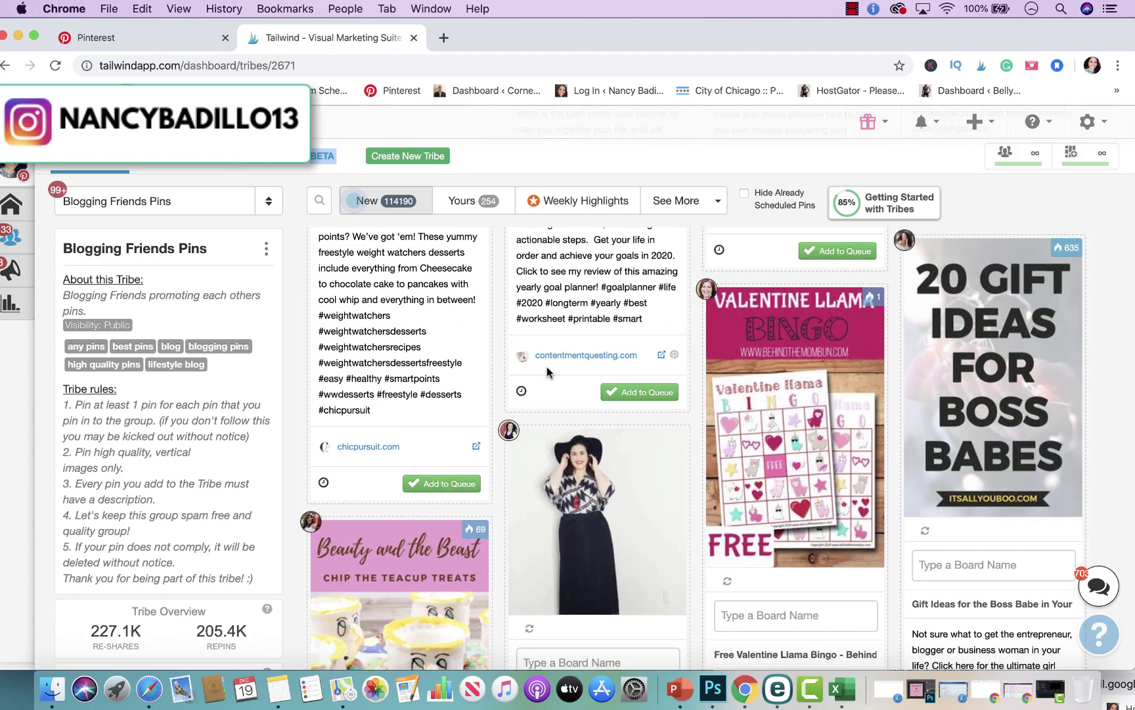
scroll(549, 373, down, 10)
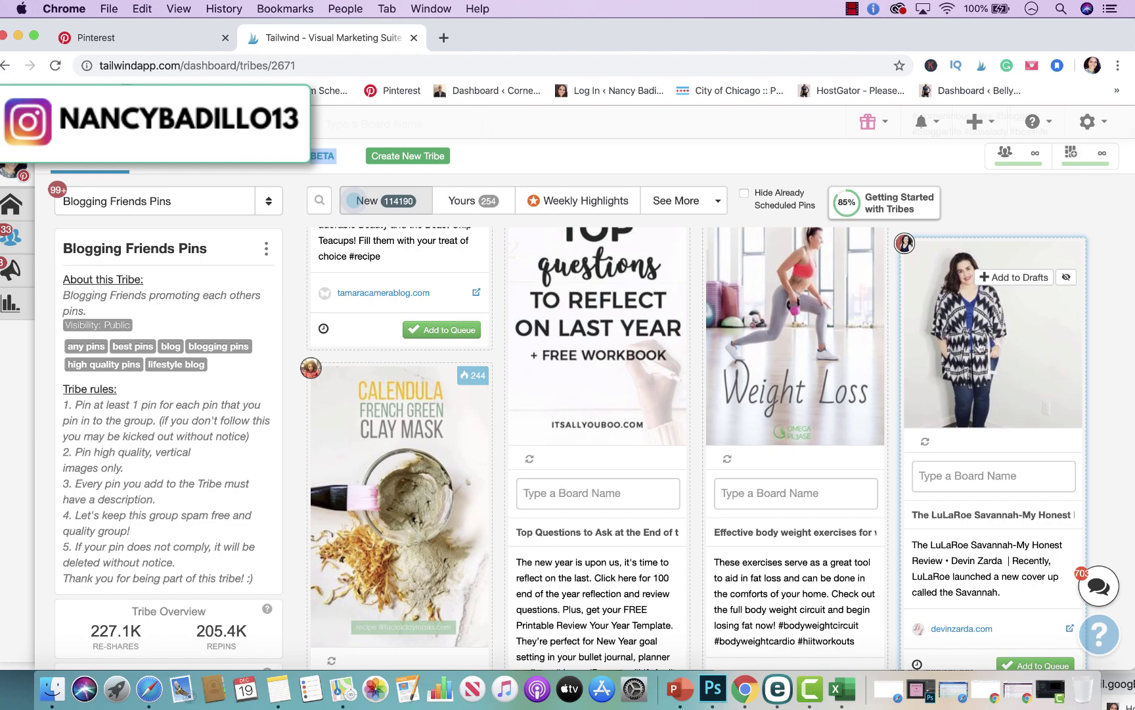
scroll(979, 349, up, 8)
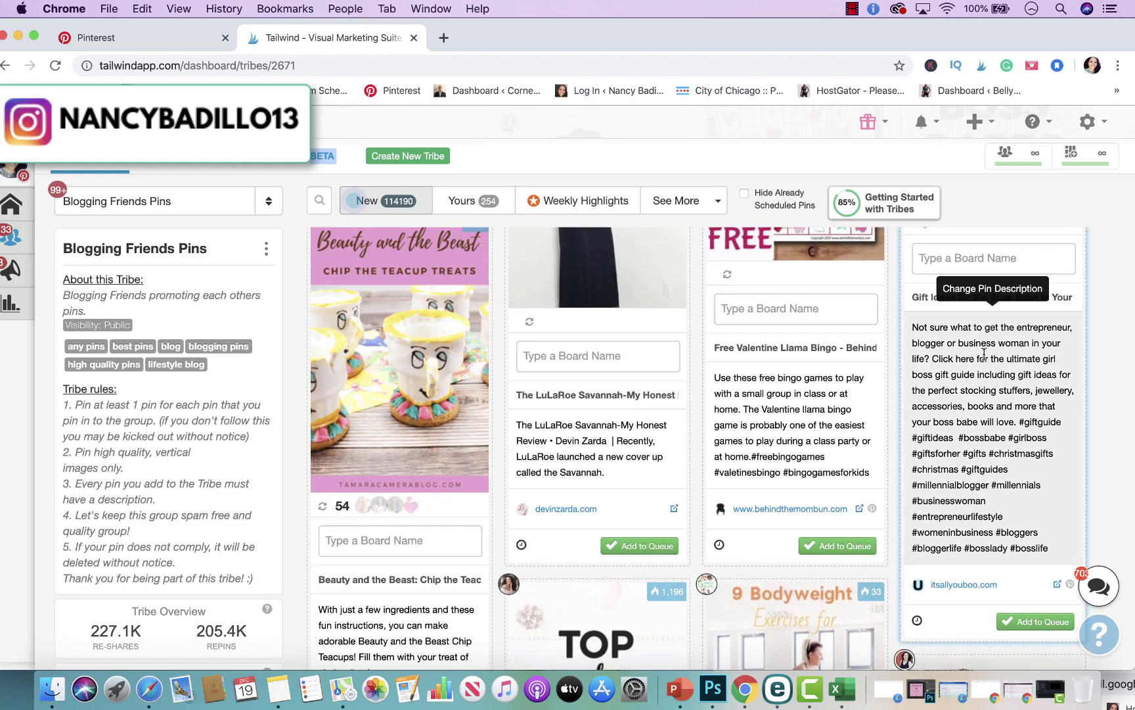
scroll(983, 353, down, 15)
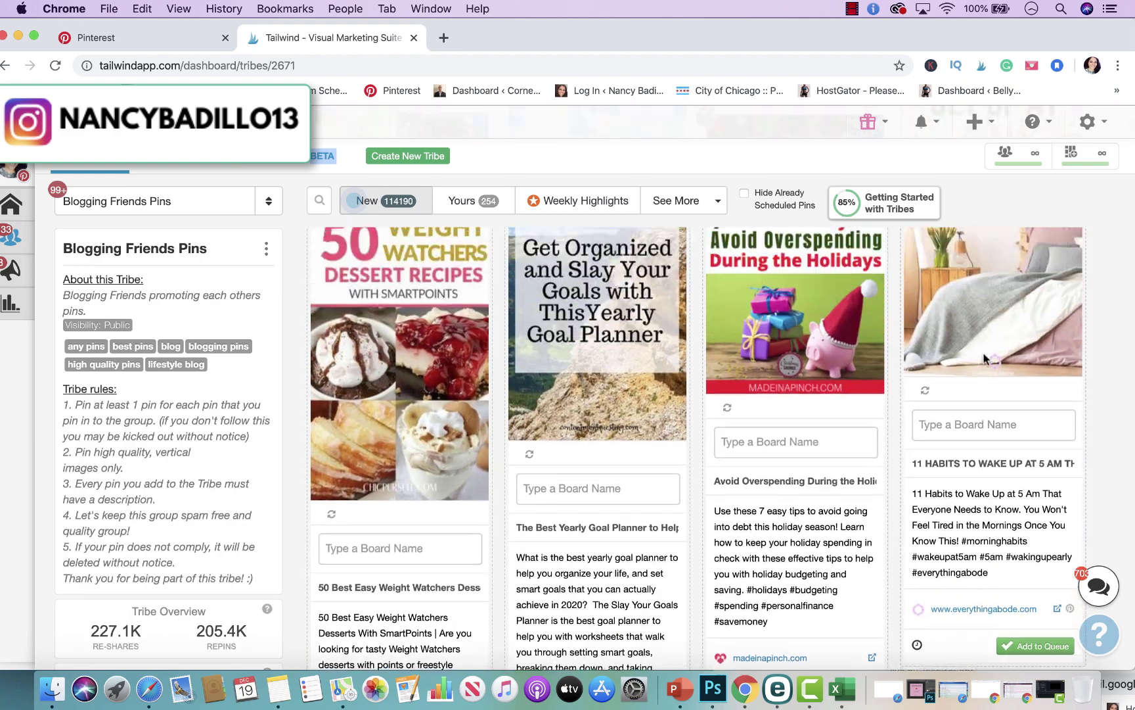
scroll(984, 358, up, 3)
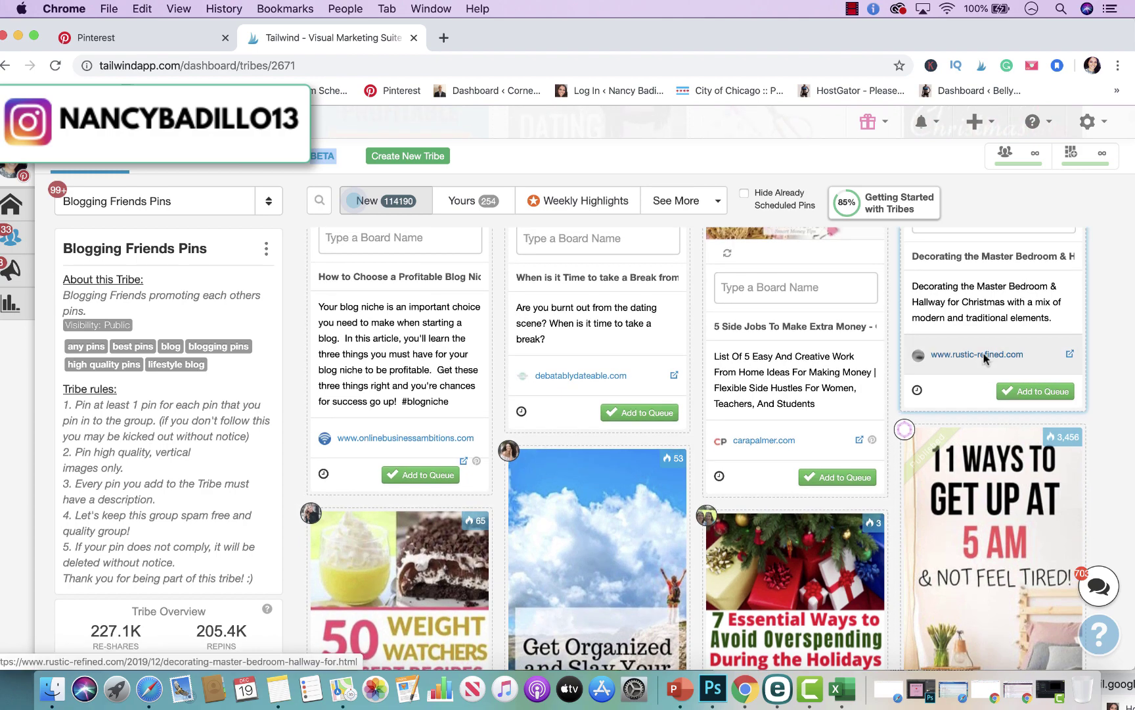
scroll(983, 353, up, 6)
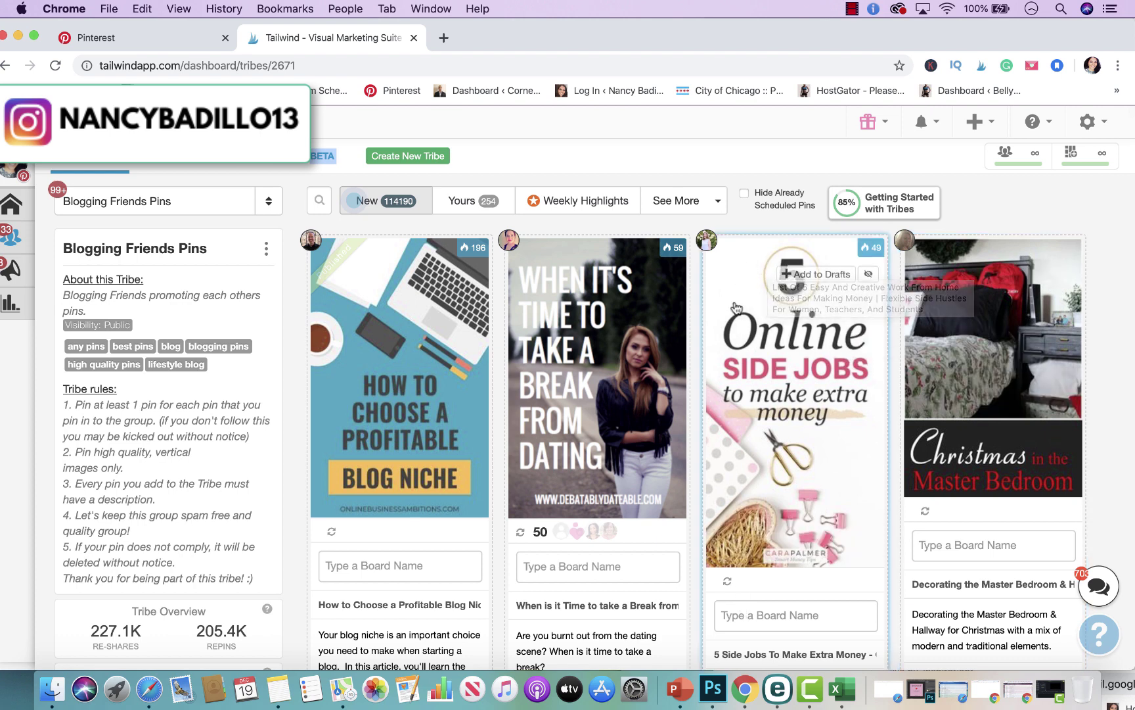
Step: Skim the newest tribe pins again and check the popularity of the "Take a Break from Dating" and "5 Online Side Jobs" pins
scroll(748, 456, down, 15)
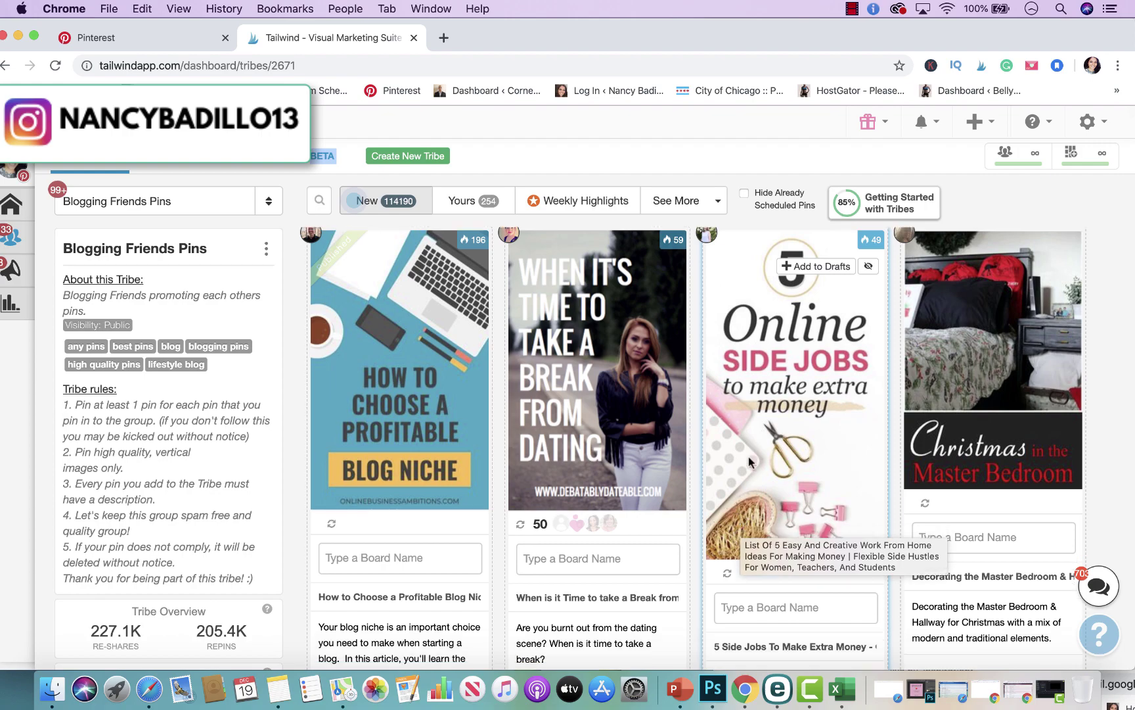
scroll(749, 456, down, 15)
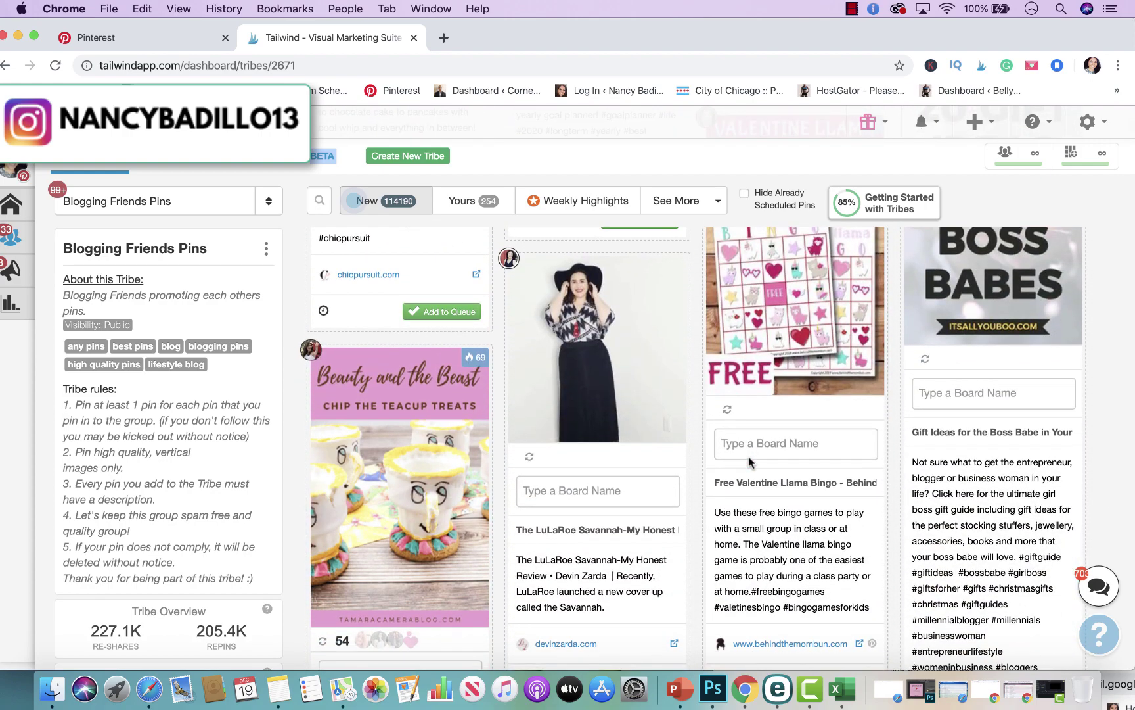
scroll(748, 456, up, 10)
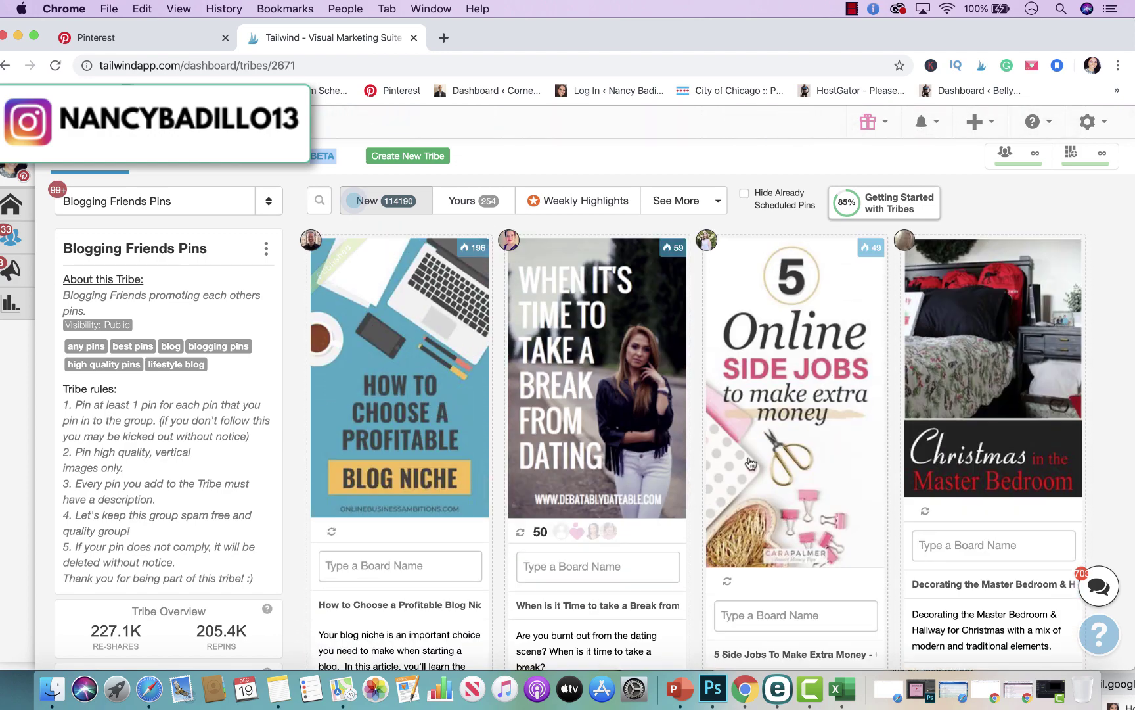
mouse_move(749, 463)
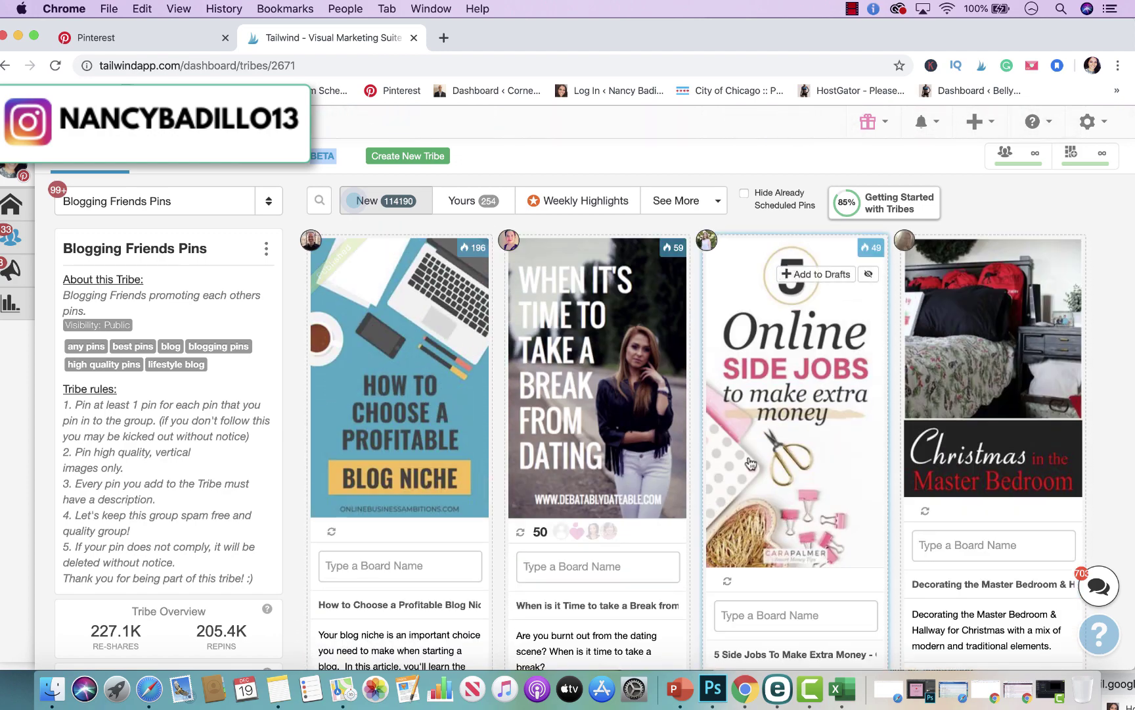
mouse_move(623, 296)
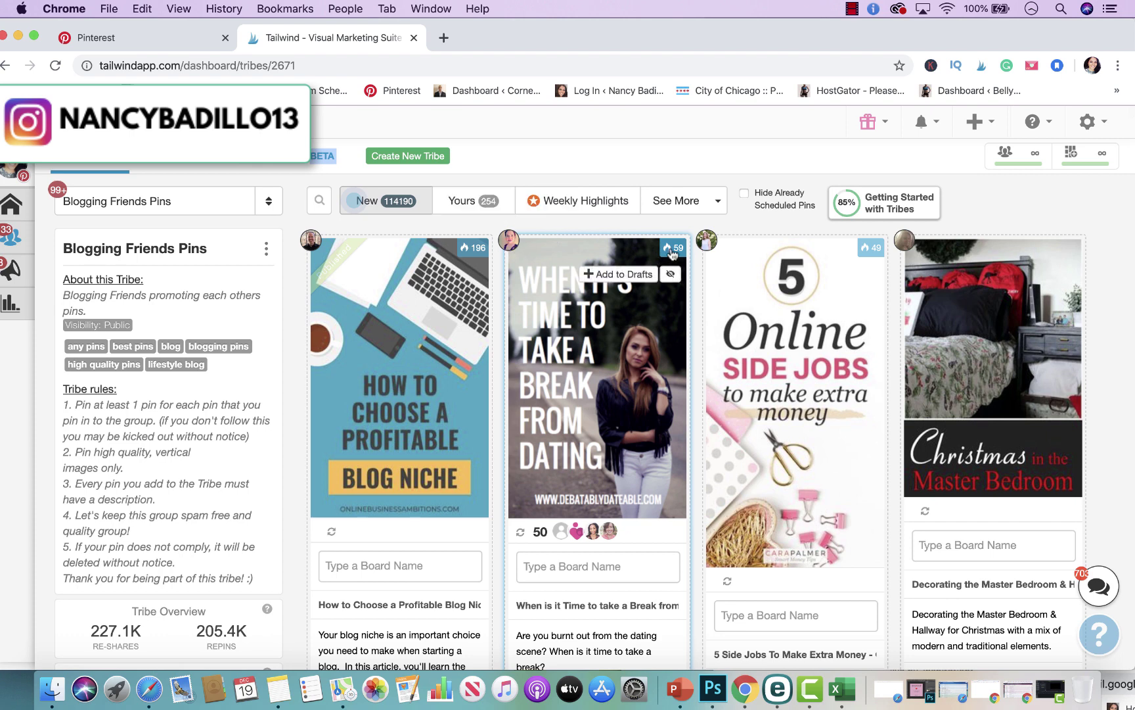
mouse_move(676, 253)
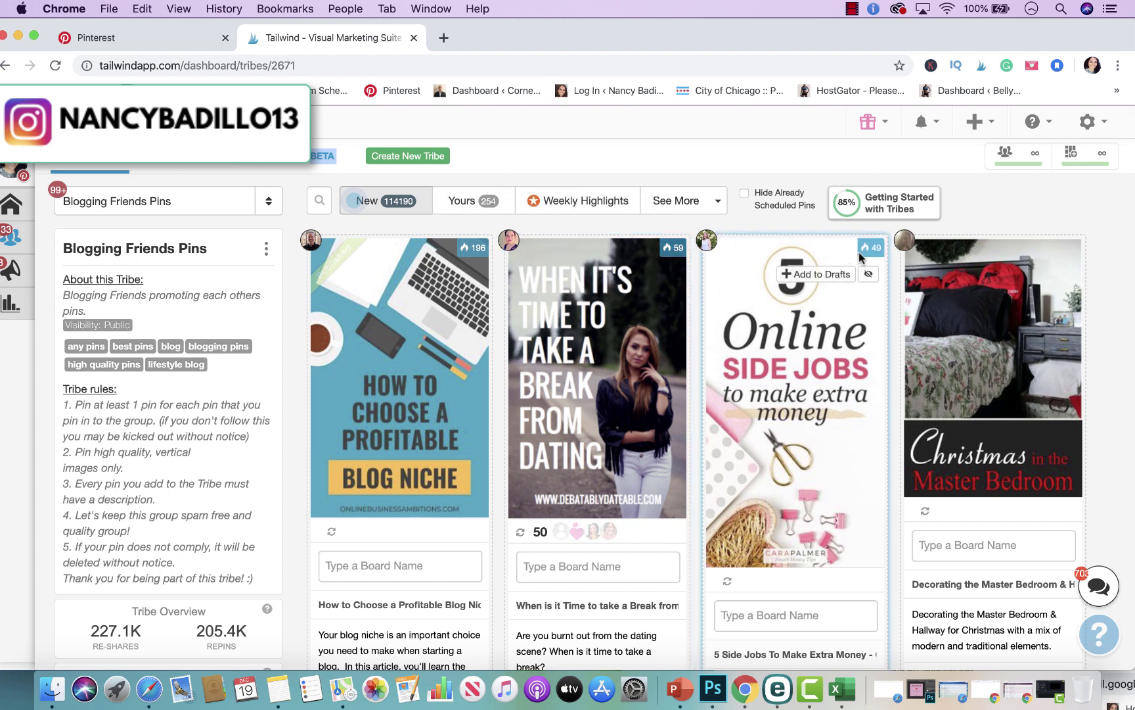